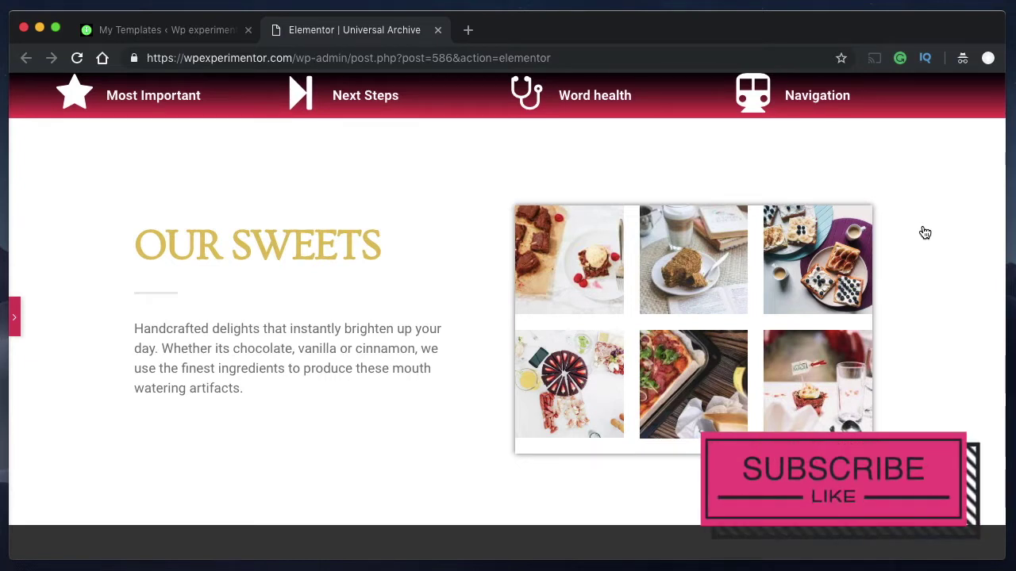
# Step: Give the "Our Sweets" heading a Fade In Down entrance animation with an animation delay of 1000 ms
pyautogui.press('super+p')
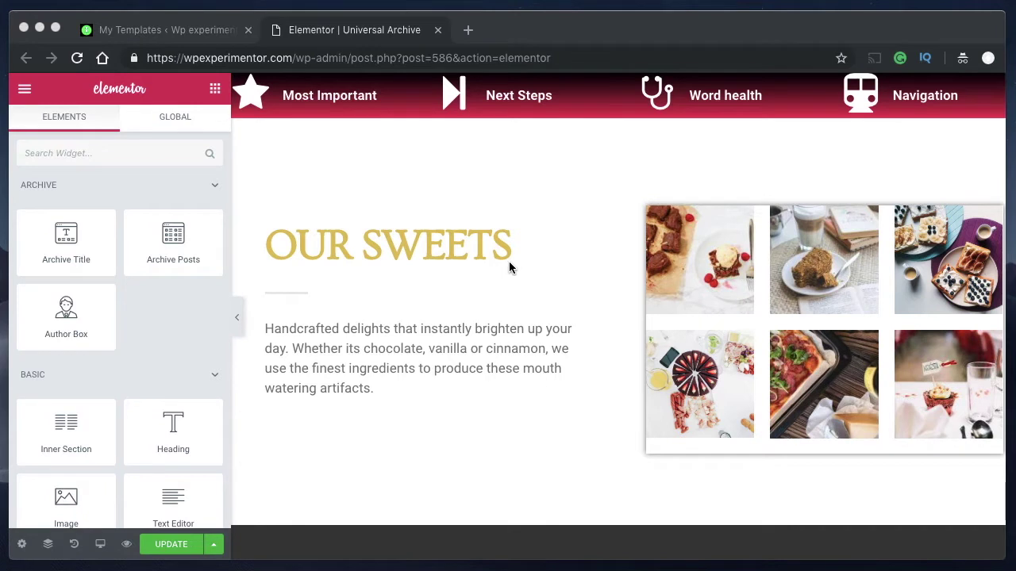
pyautogui.click(446, 248)
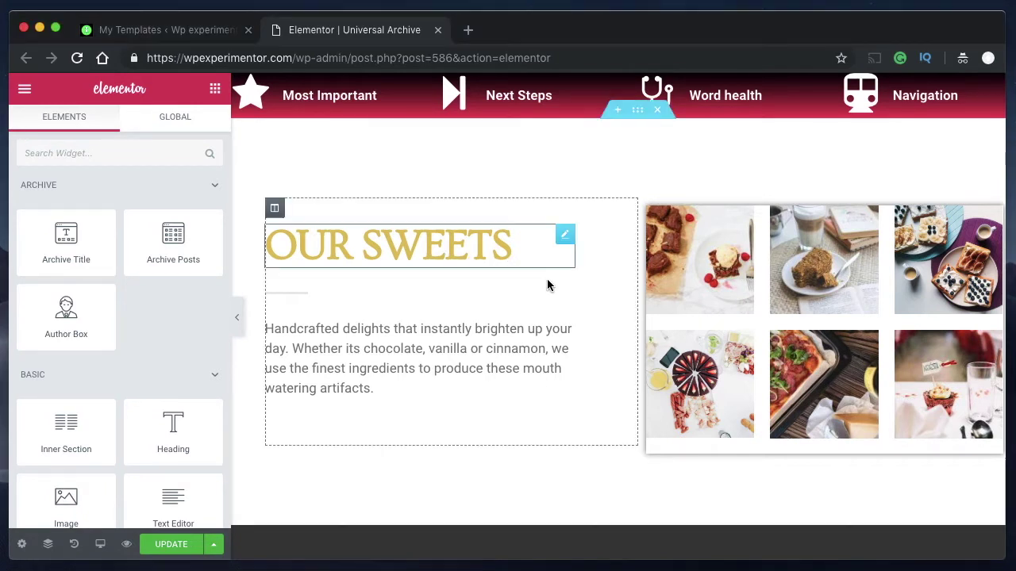
pyautogui.click(449, 248)
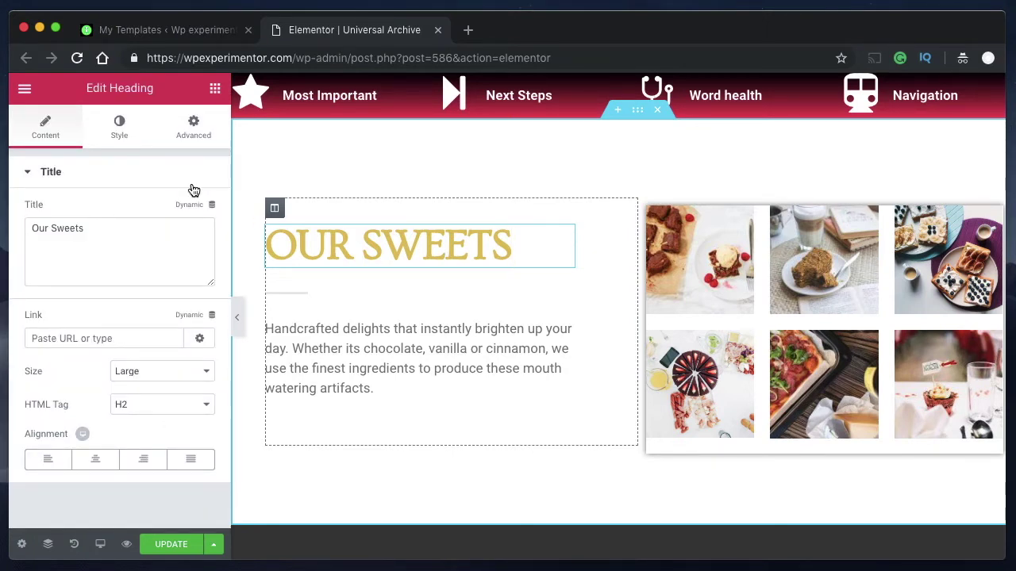
pyautogui.click(194, 128)
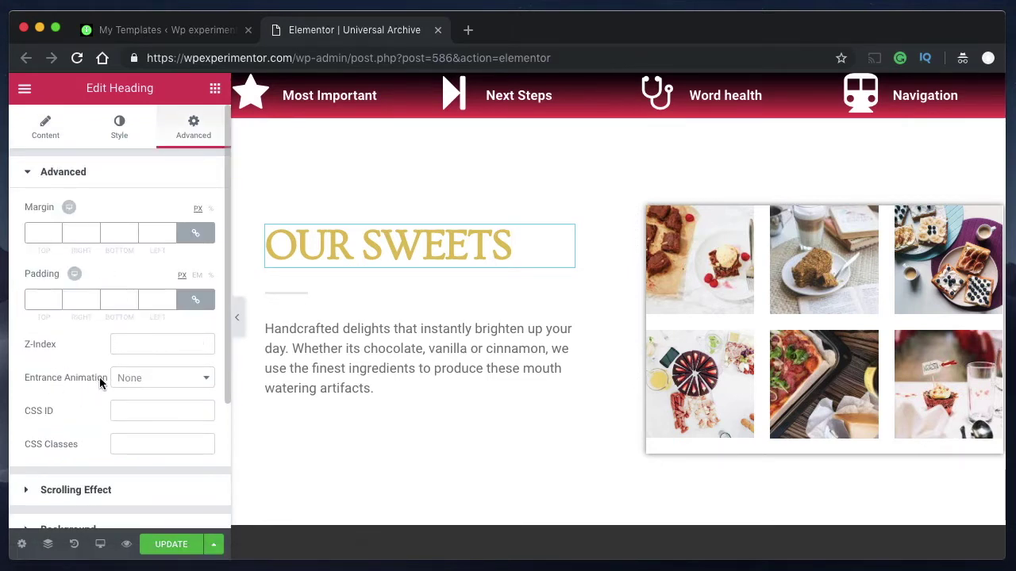
pyautogui.click(171, 385)
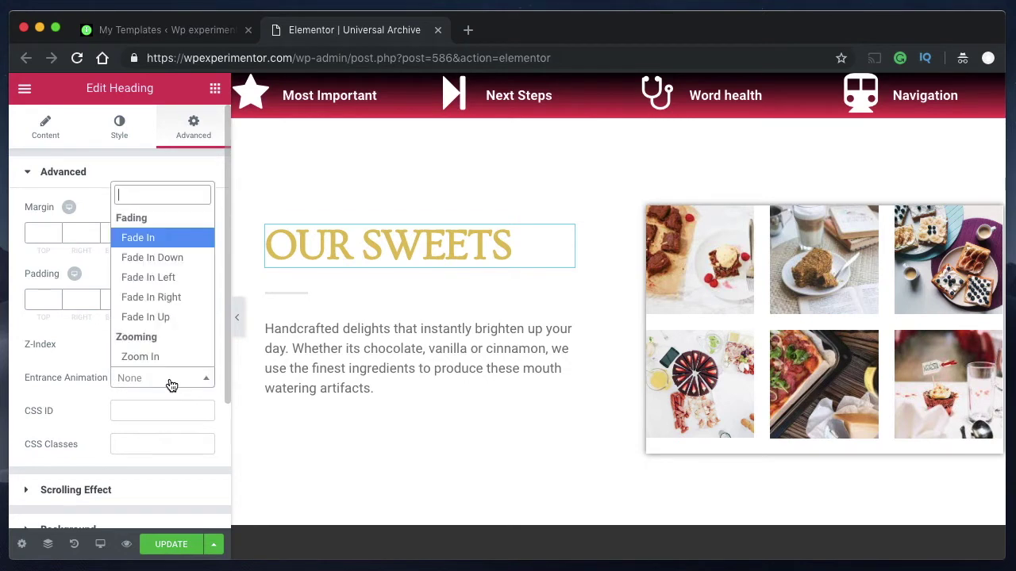
pyautogui.click(165, 255)
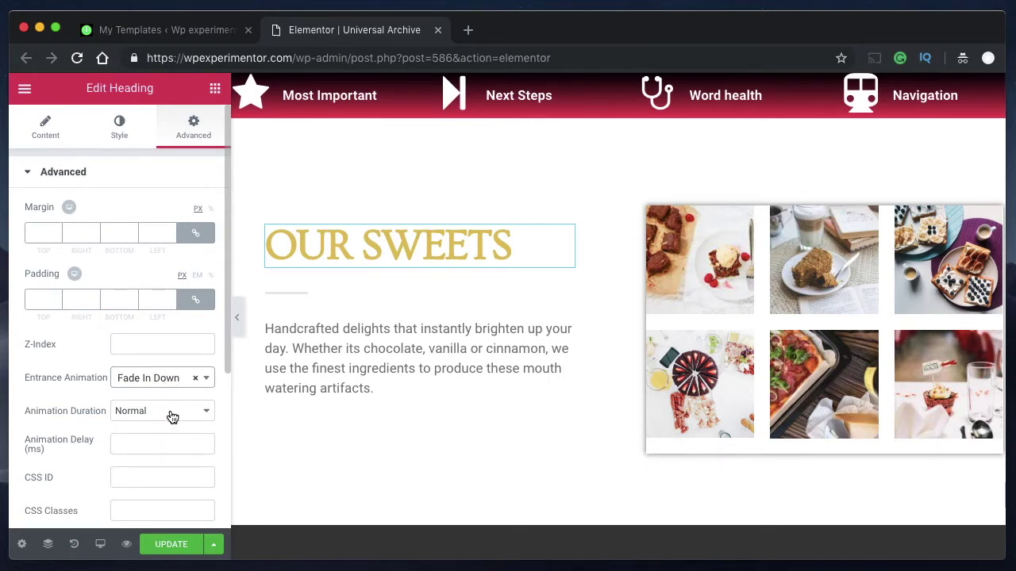
pyautogui.click(150, 444)
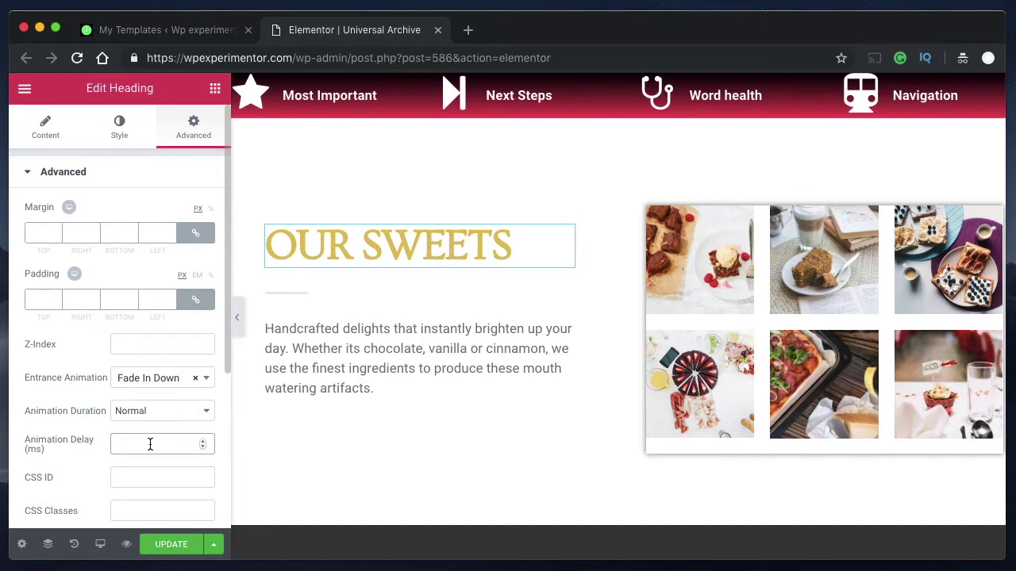
pyautogui.write('1000')
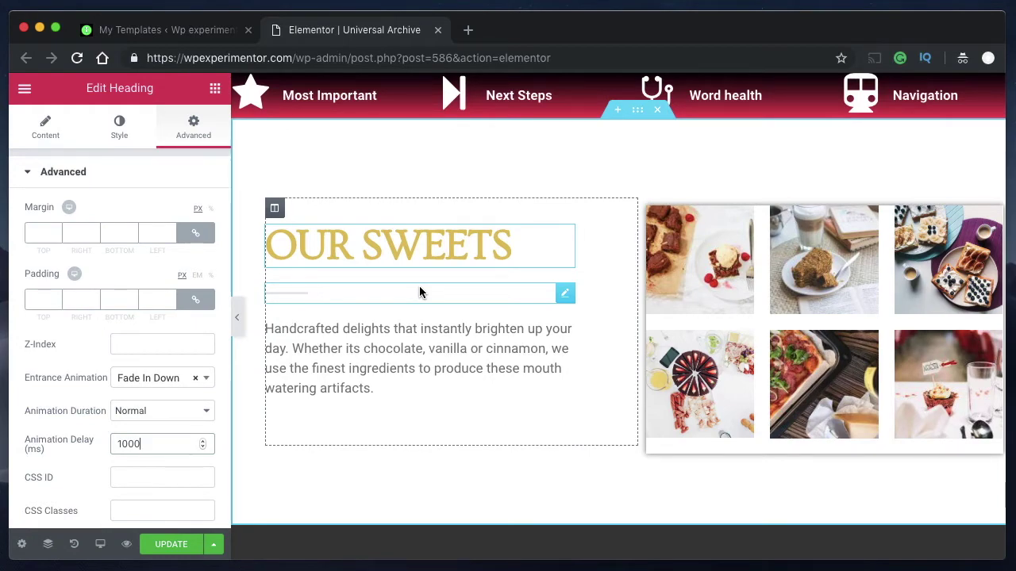
# Step: Apply the Zoom In entrance animation to the inner section containing the "Tasty Breakfast" text and waffle image
pyautogui.scroll(-5, 531, 367)
pyautogui.scroll(2, 531, 368)
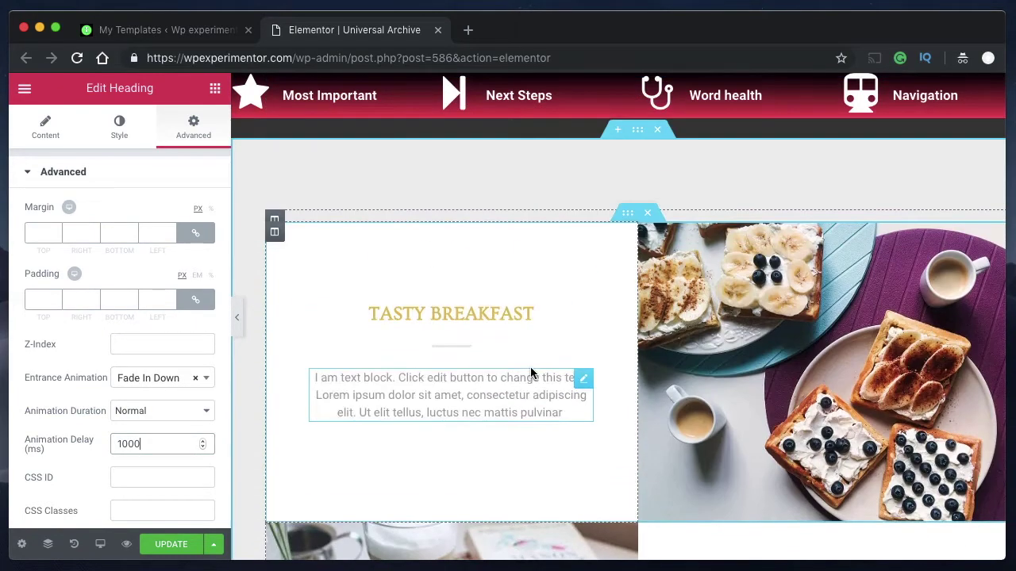
pyautogui.click(627, 212)
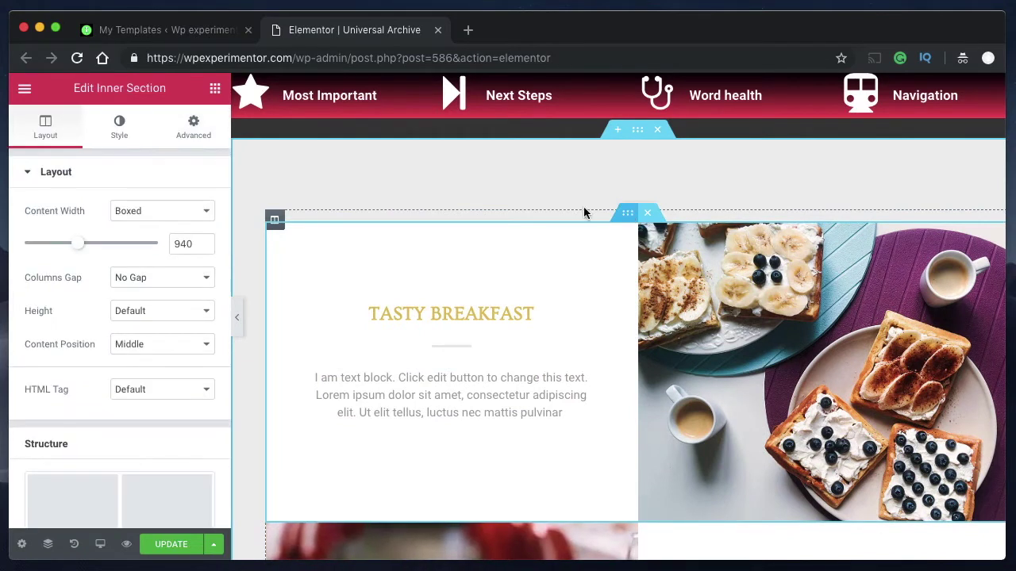
pyautogui.click(193, 127)
pyautogui.scroll(-2, 135, 433)
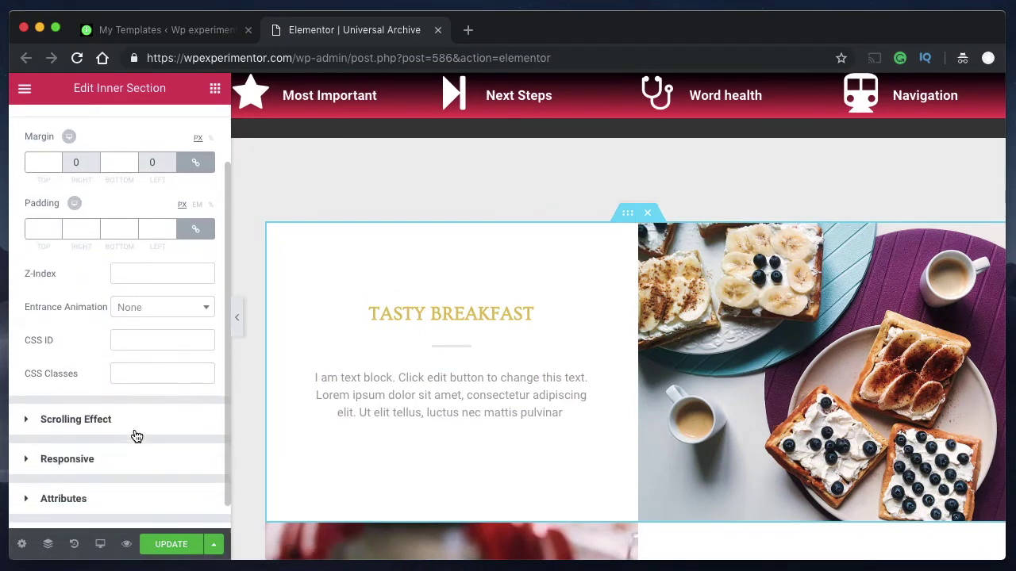
pyautogui.click(165, 318)
pyautogui.scroll(-2, 159, 461)
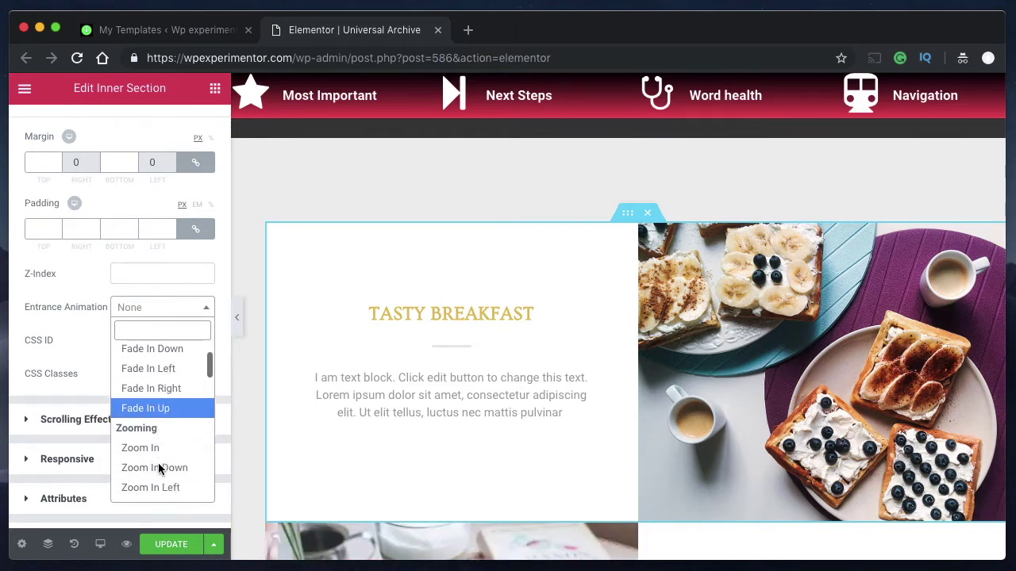
pyautogui.click(160, 441)
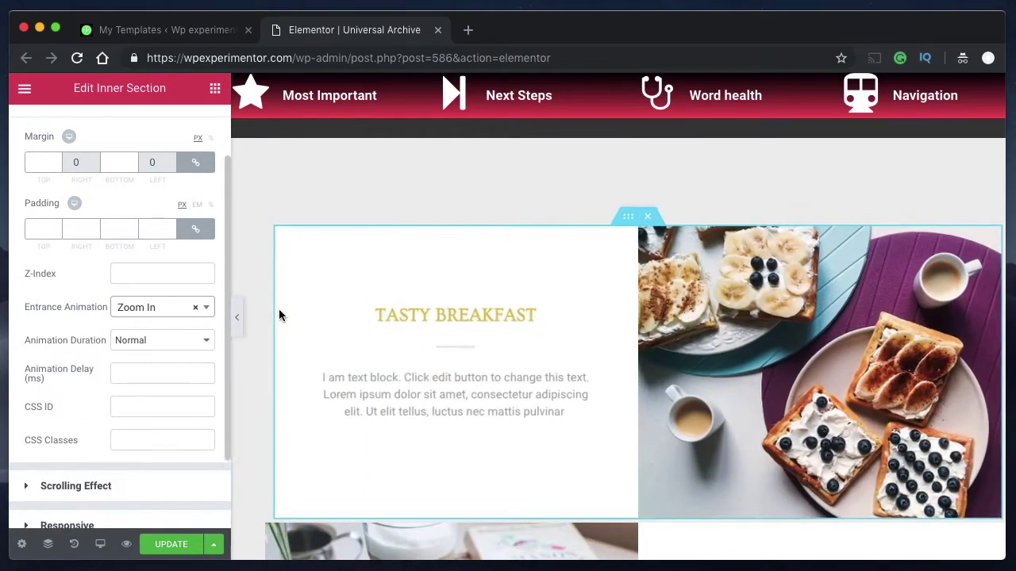
# Step: Preview the entrance animations on the page with the editing panel hidden, and restore the panel
pyautogui.scroll(5, 415, 300)
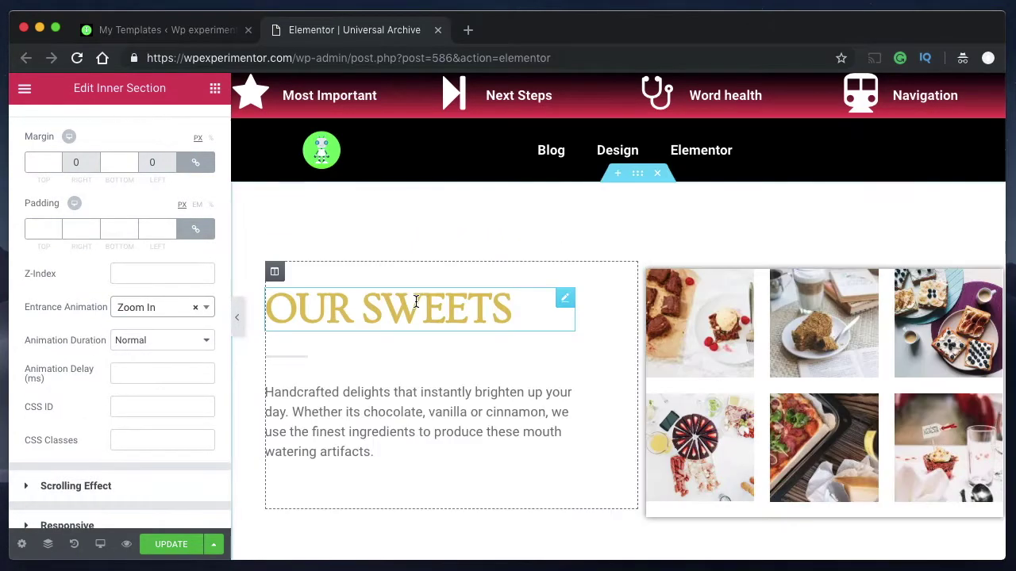
pyautogui.click(237, 318)
pyautogui.scroll(-10, 429, 347)
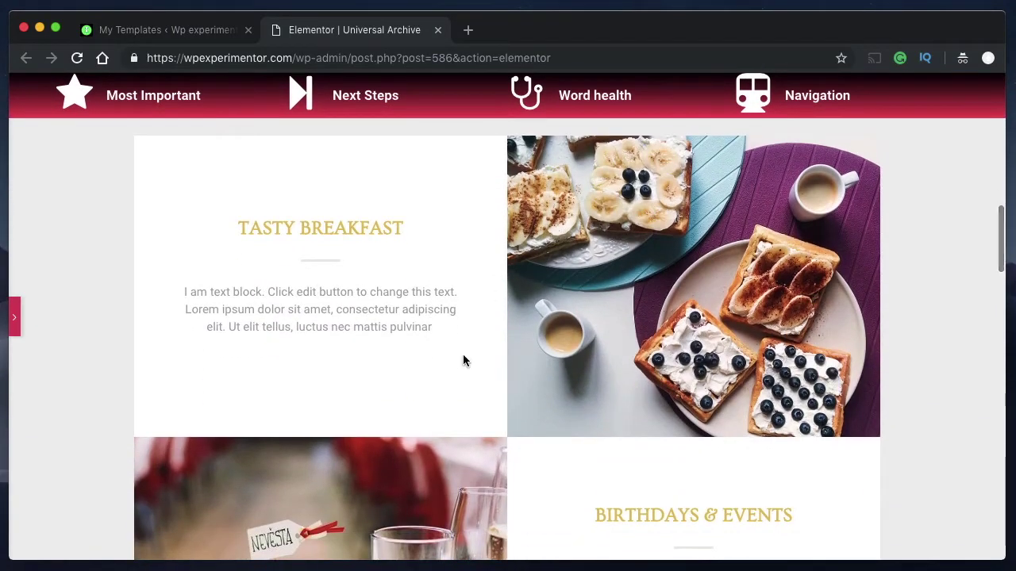
pyautogui.scroll(3, 478, 365)
pyautogui.scroll(-2, 565, 417)
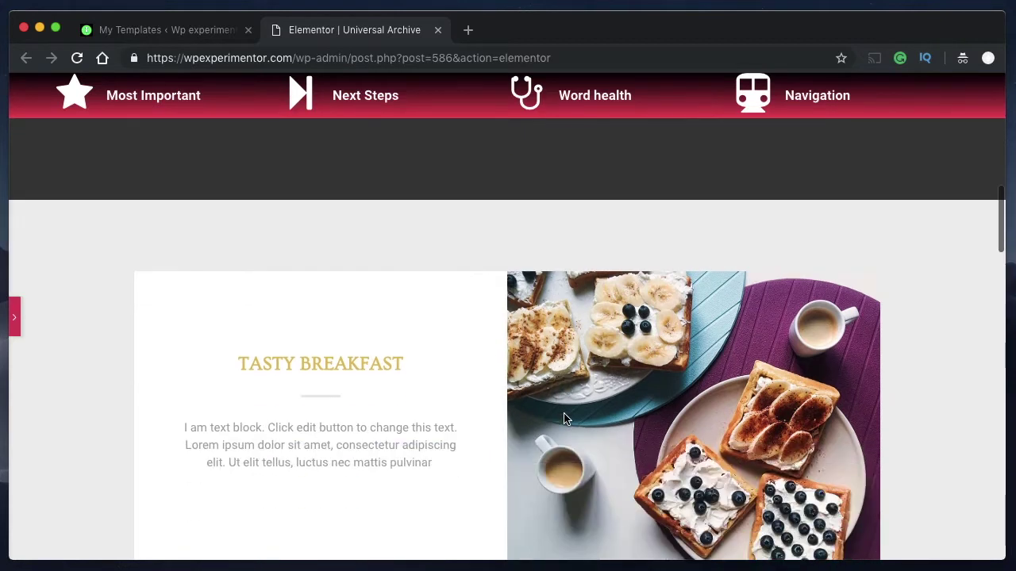
pyautogui.scroll(-1, 565, 418)
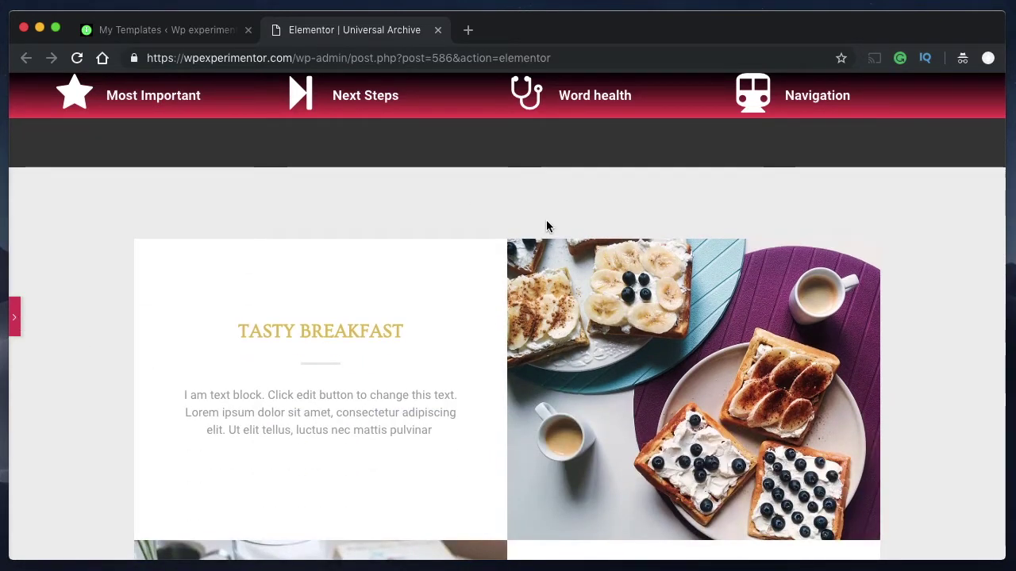
pyautogui.click(14, 320)
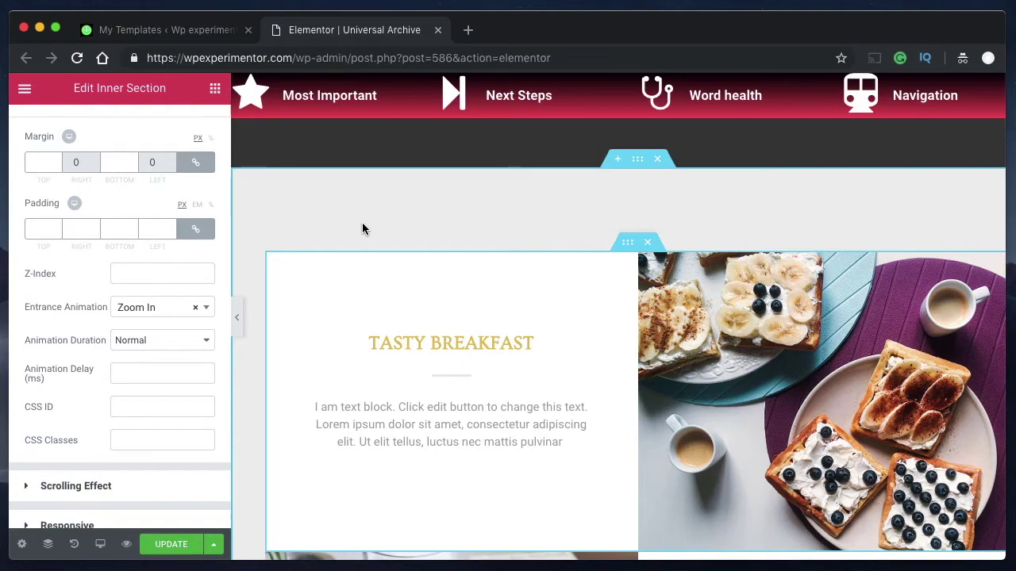
# Step: Examine the advanced settings of the image gallery column beside the "Our Sweets" heading, including its custom attributes
pyautogui.scroll(-2, 362, 228)
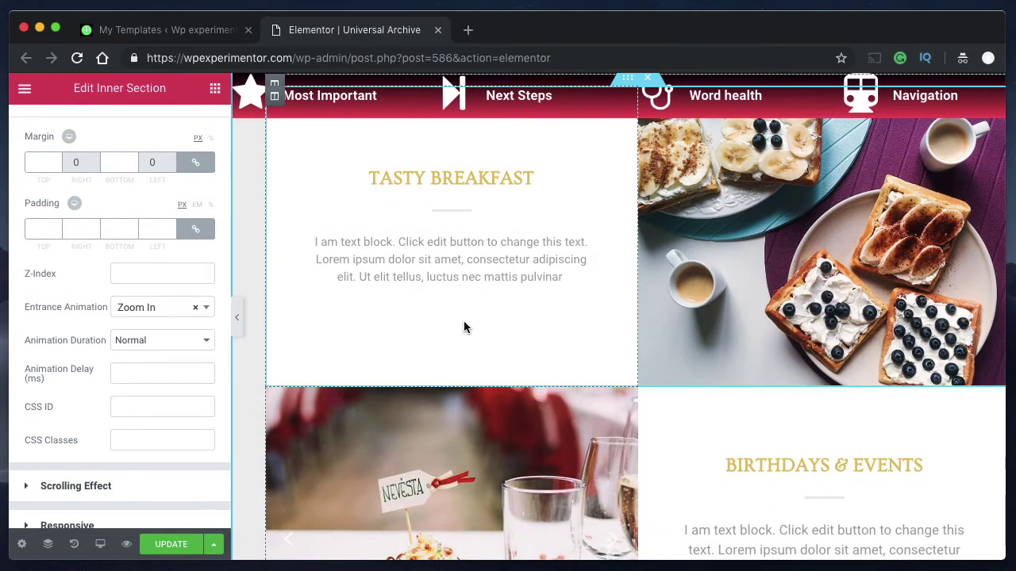
pyautogui.scroll(-10, 464, 327)
pyautogui.scroll(3, 463, 327)
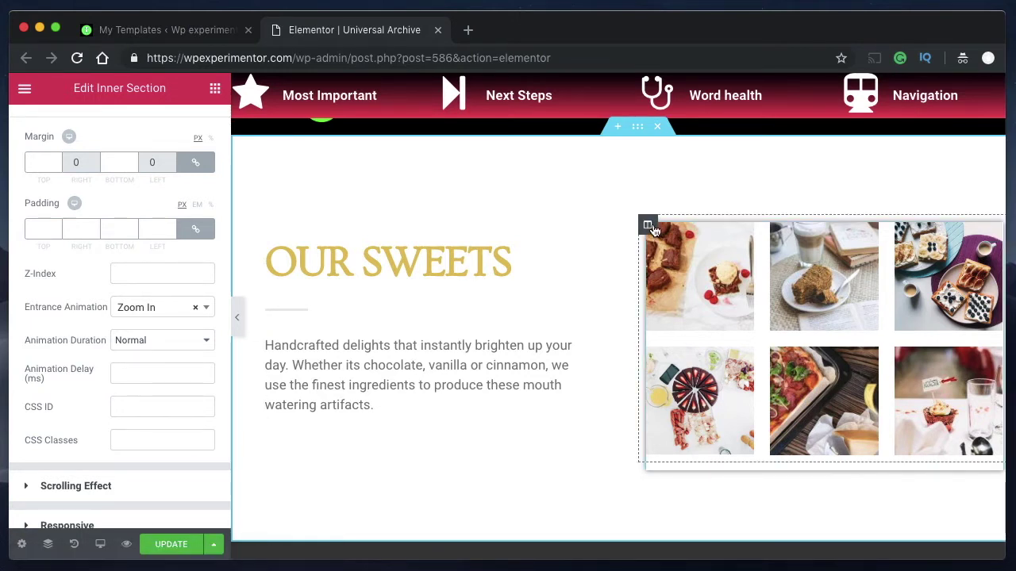
pyautogui.click(650, 228)
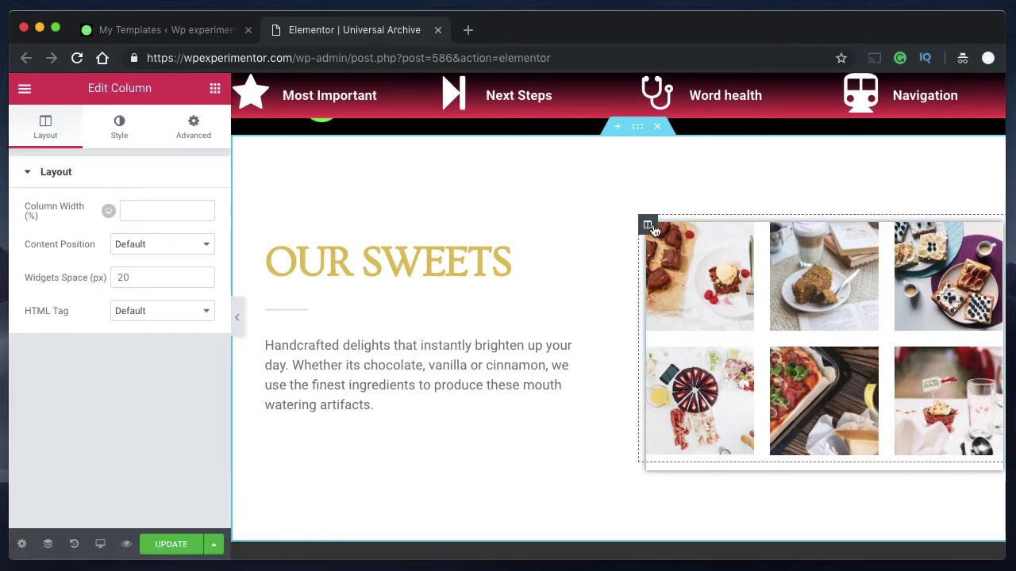
pyautogui.click(193, 127)
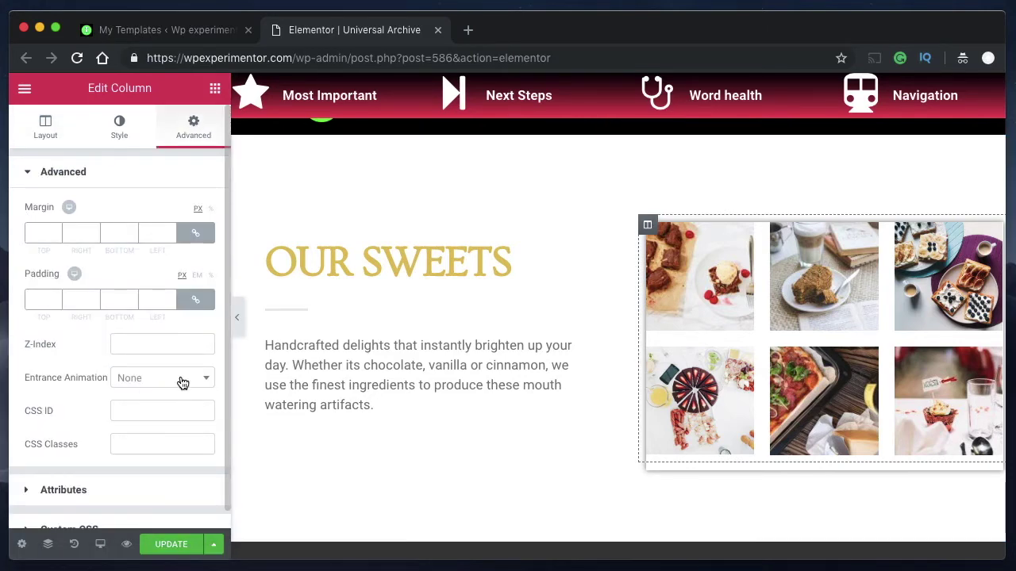
pyautogui.scroll(-5, 341, 353)
pyautogui.scroll(-3, 342, 353)
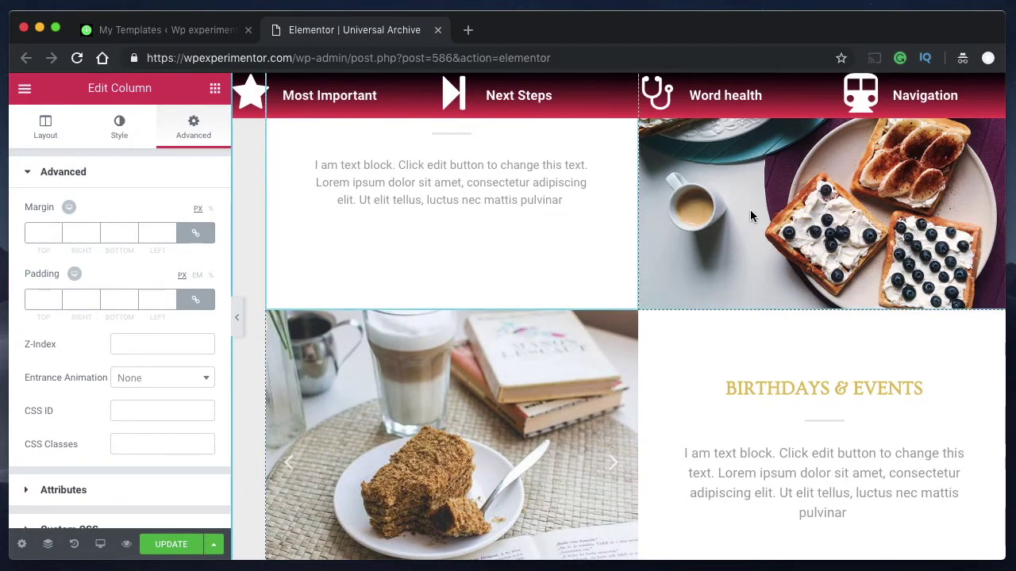
pyautogui.scroll(5, 493, 348)
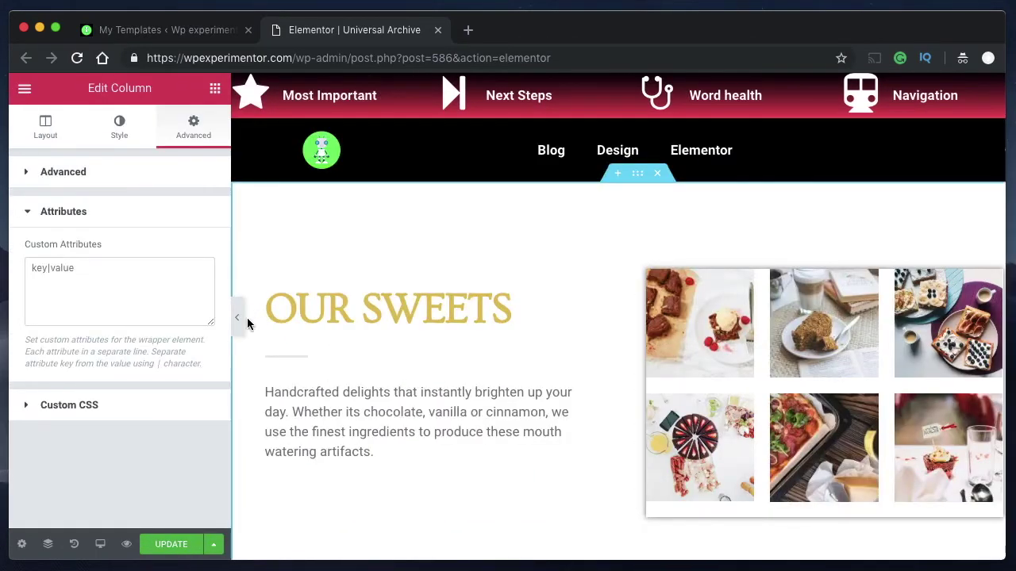
# Step: Give the "Our Sweets" heading a solid pink #f12184 background for its hover state, and return to the normal-state background settings
pyautogui.click(365, 295)
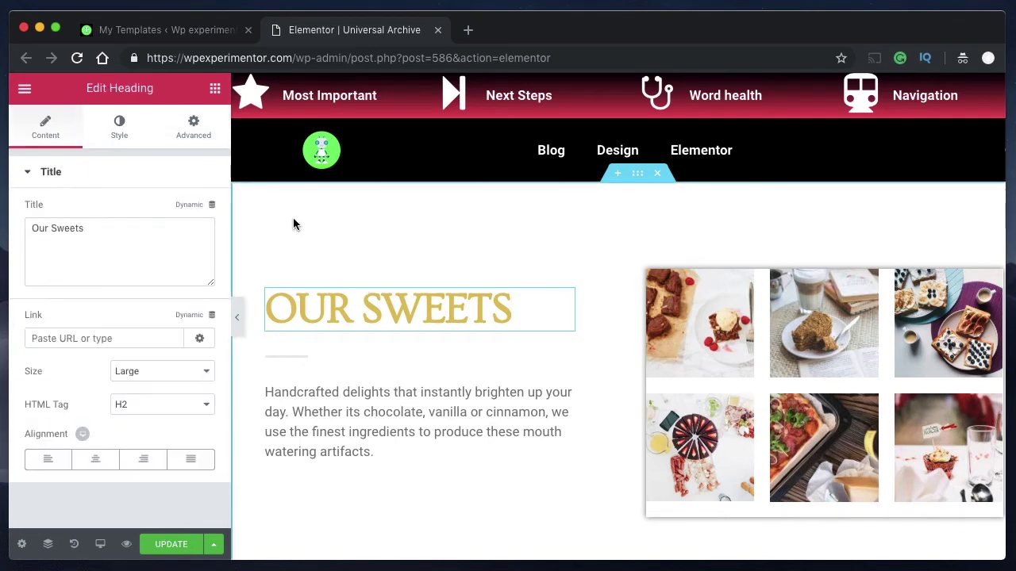
pyautogui.click(202, 134)
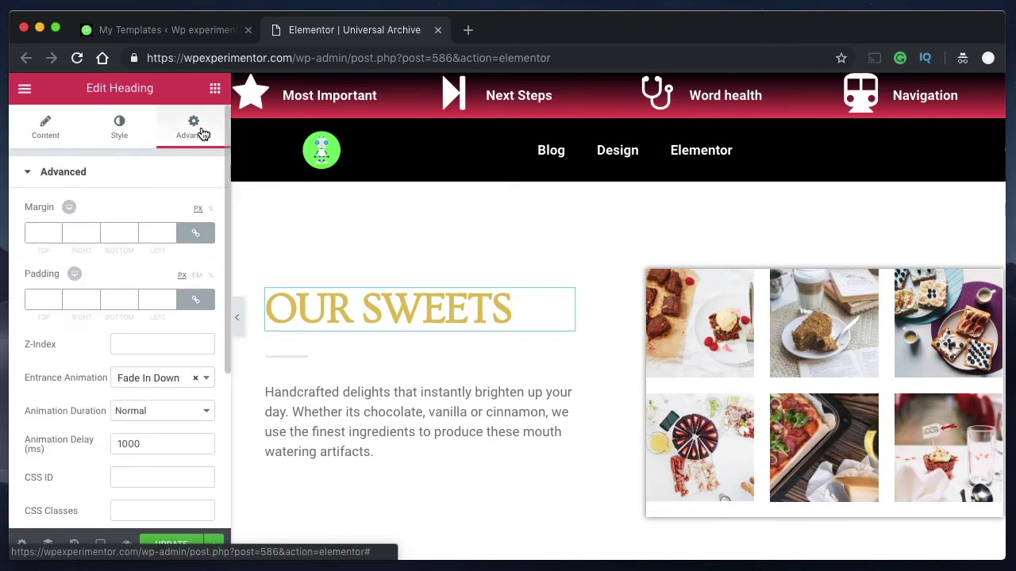
pyautogui.scroll(-5, 118, 331)
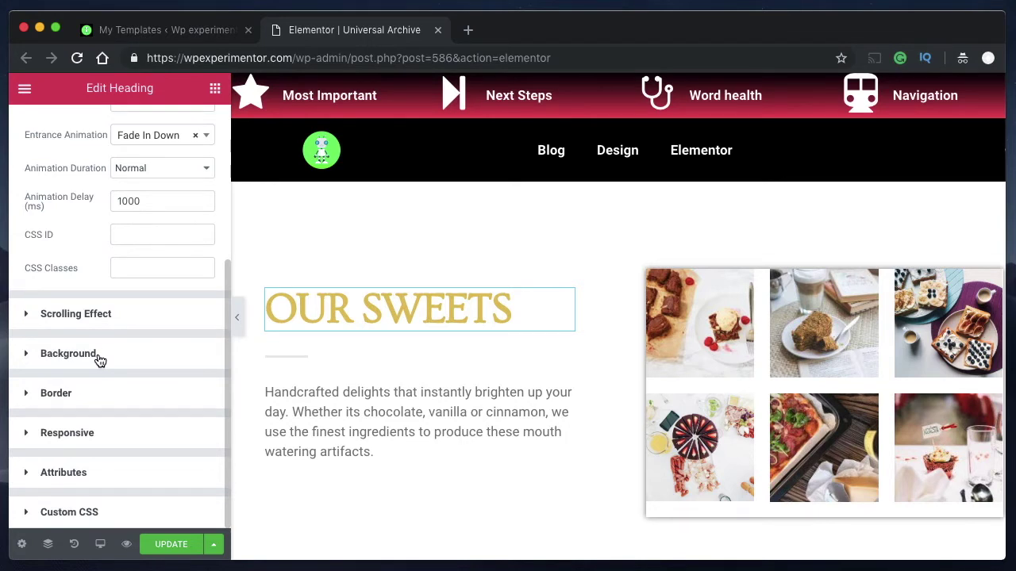
pyautogui.scroll(5, 98, 359)
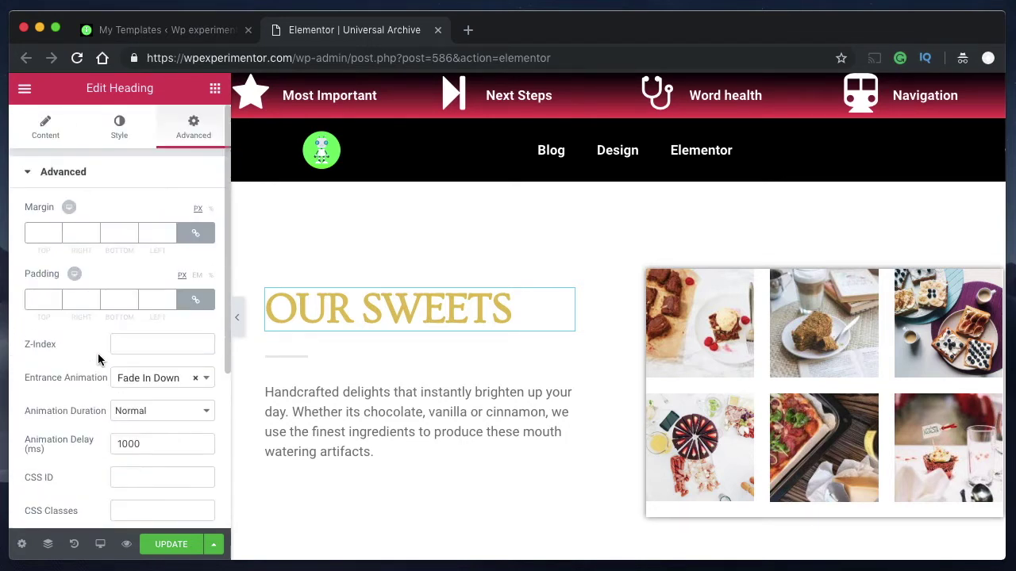
pyautogui.scroll(-2, 141, 276)
pyautogui.scroll(-2, 142, 276)
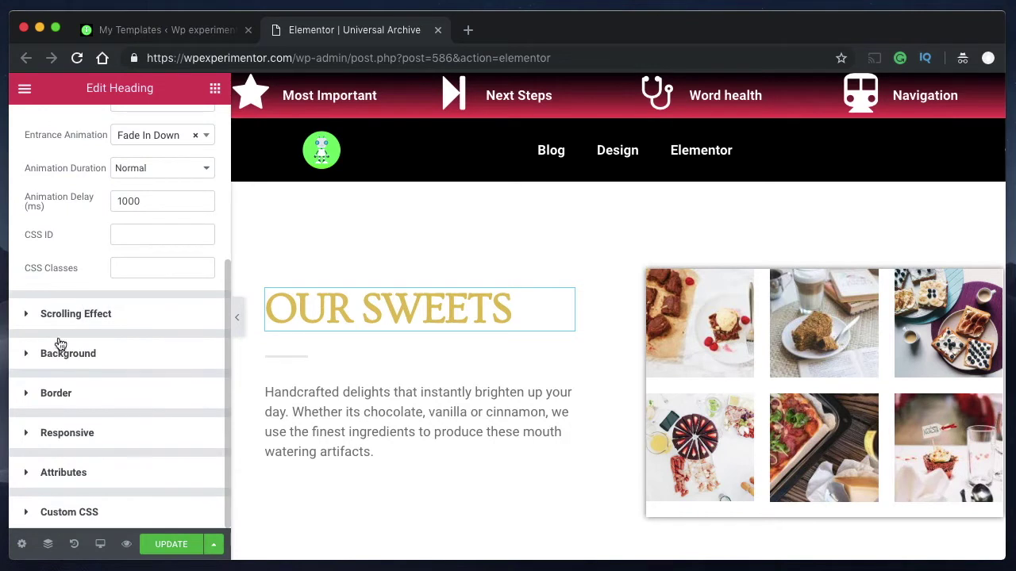
pyautogui.click(63, 357)
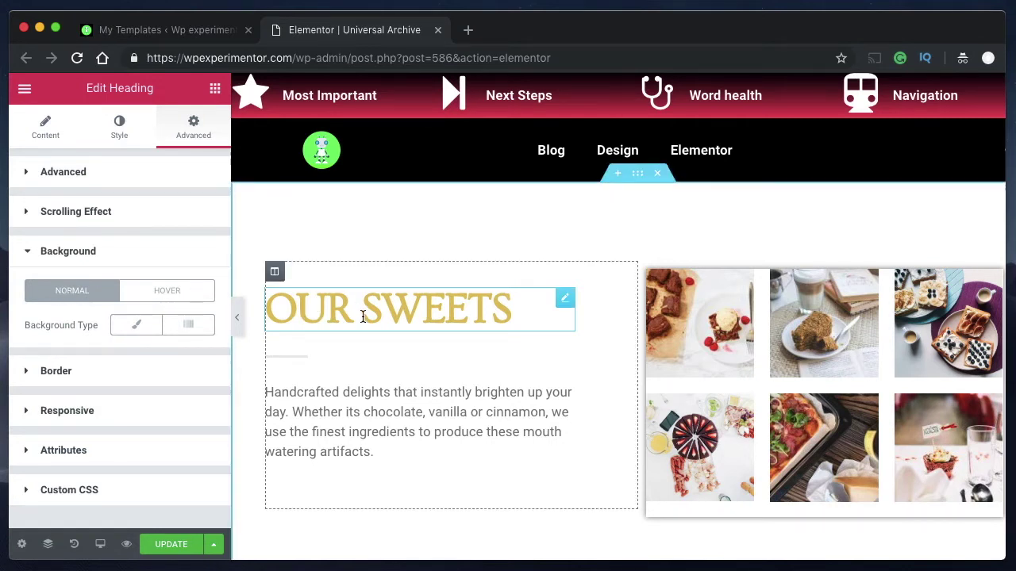
pyautogui.click(181, 295)
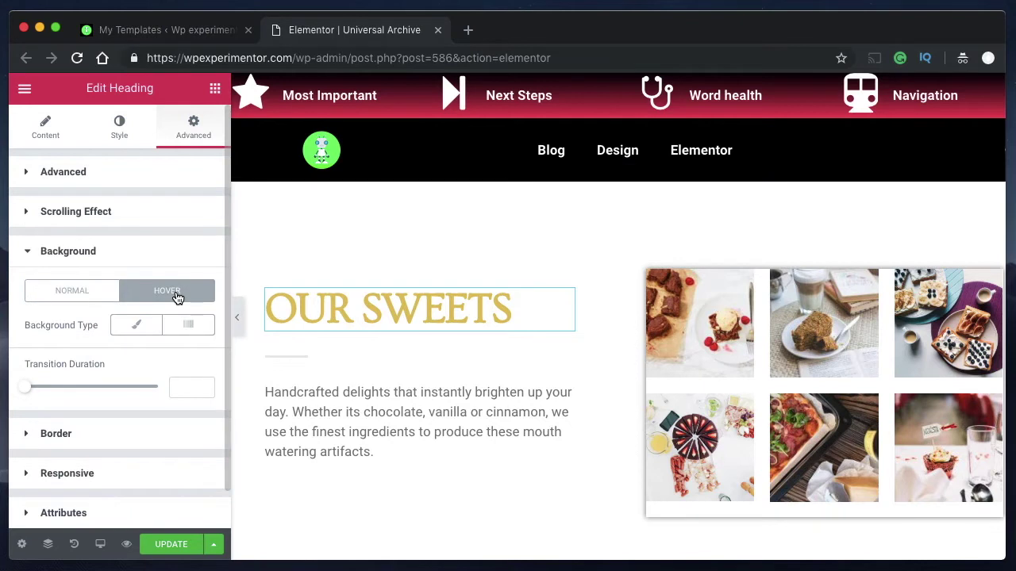
pyautogui.click(135, 326)
pyautogui.click(208, 359)
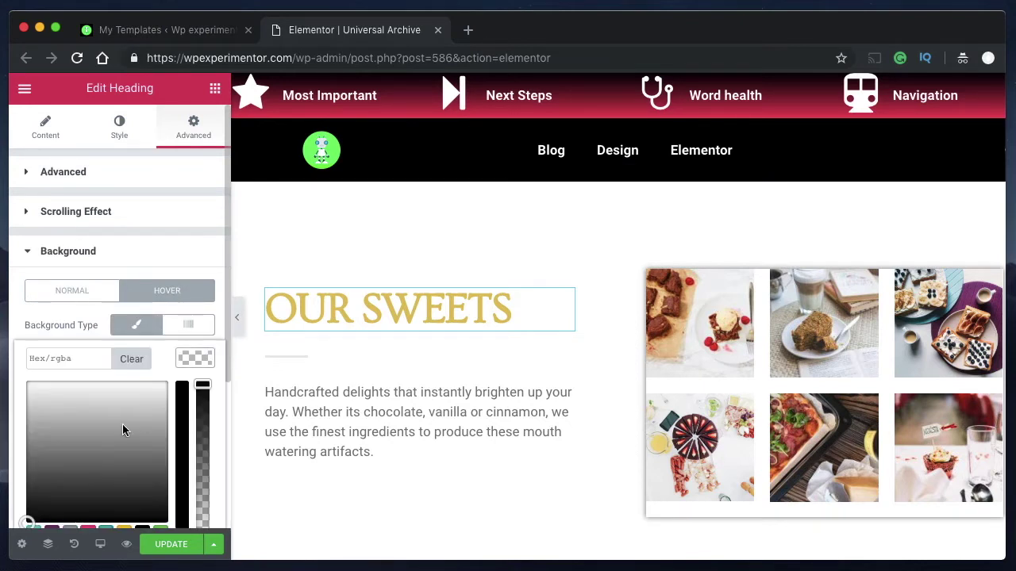
pyautogui.scroll(-2, 124, 425)
pyautogui.click(87, 464)
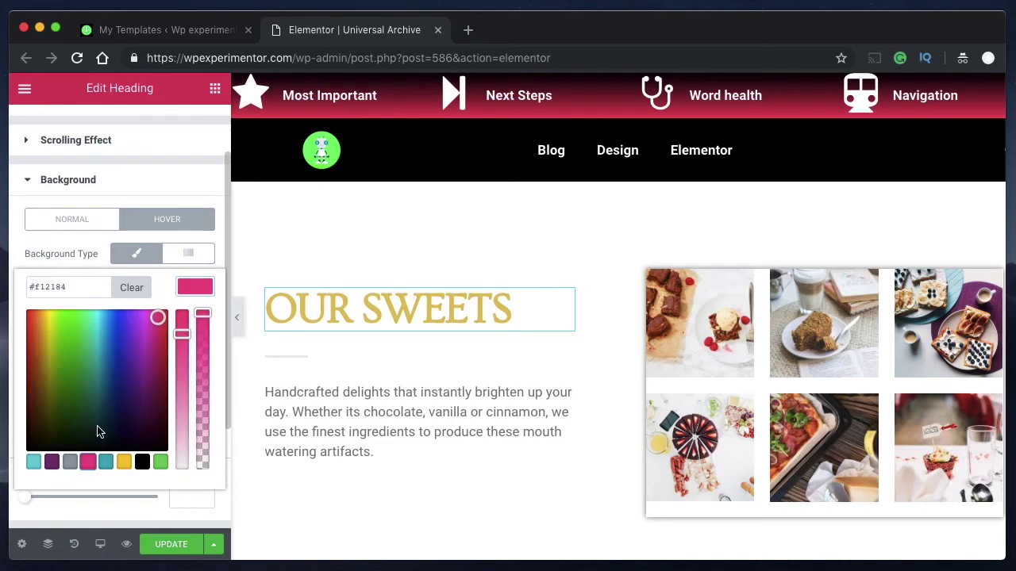
pyautogui.click(198, 286)
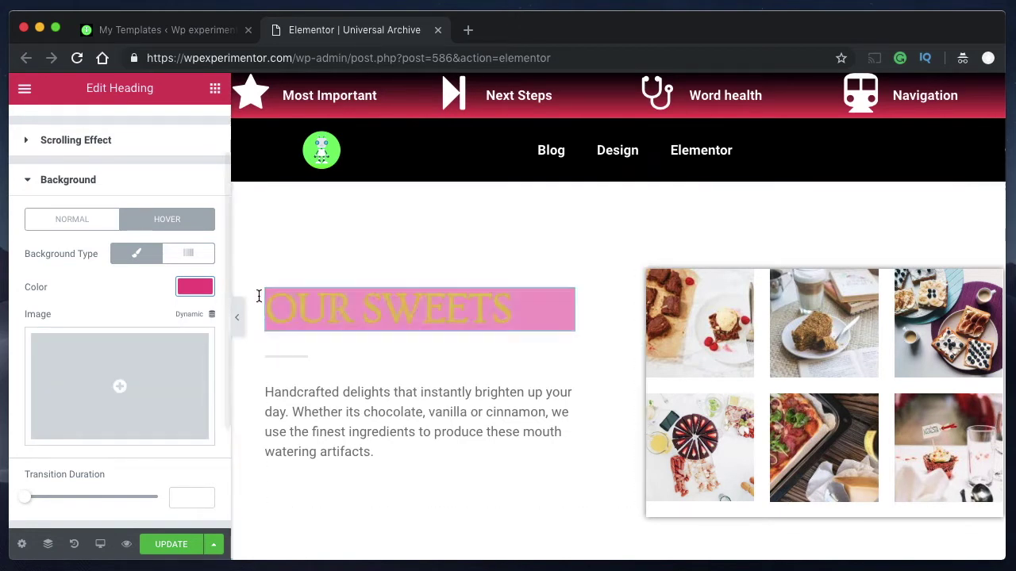
pyautogui.click(88, 224)
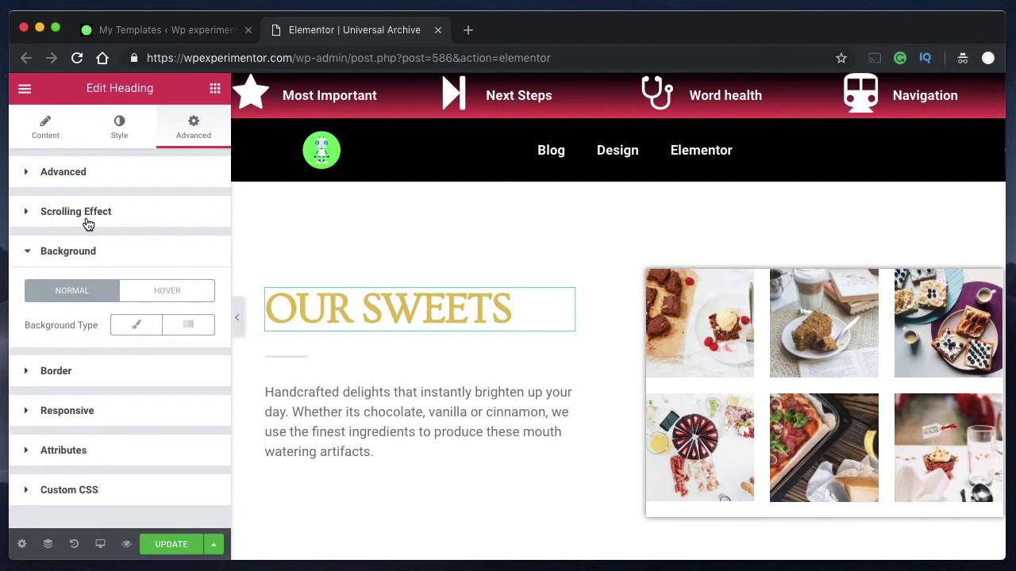
# Step: Give the "Our Sweets" heading a solid green #72c95e background for its normal state
pyautogui.click(136, 324)
pyautogui.scroll(-3, 135, 327)
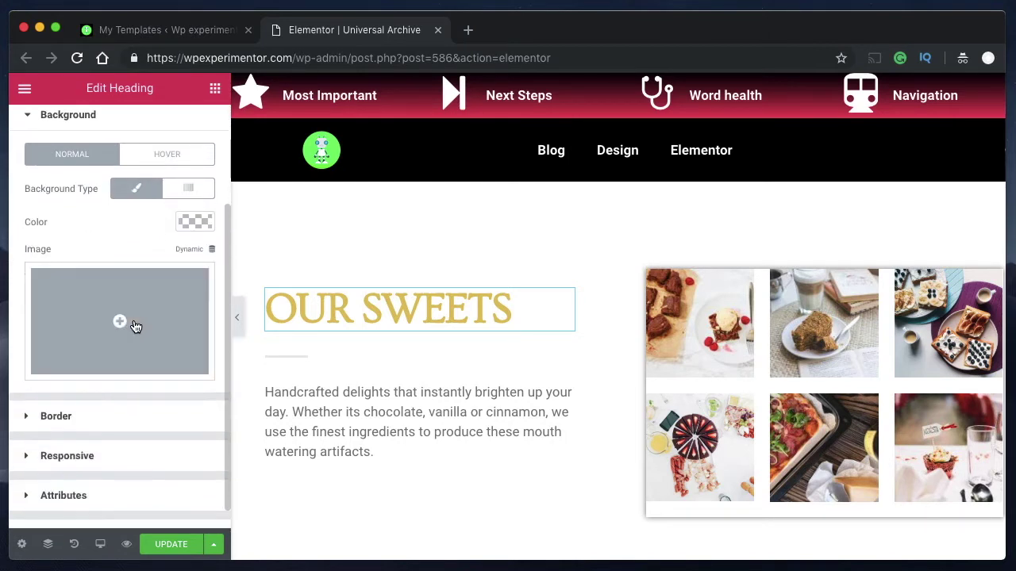
pyautogui.click(196, 221)
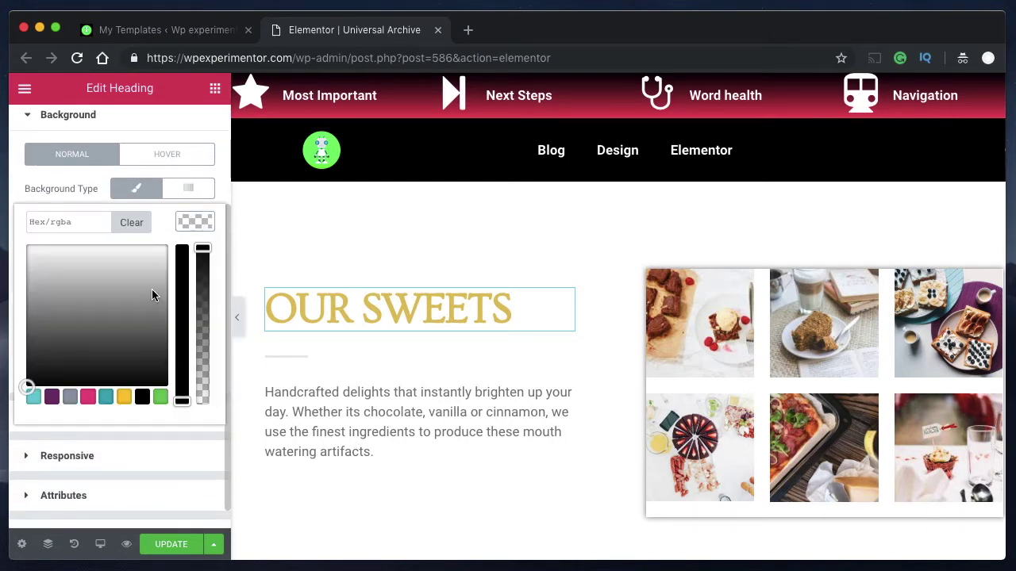
pyautogui.click(161, 399)
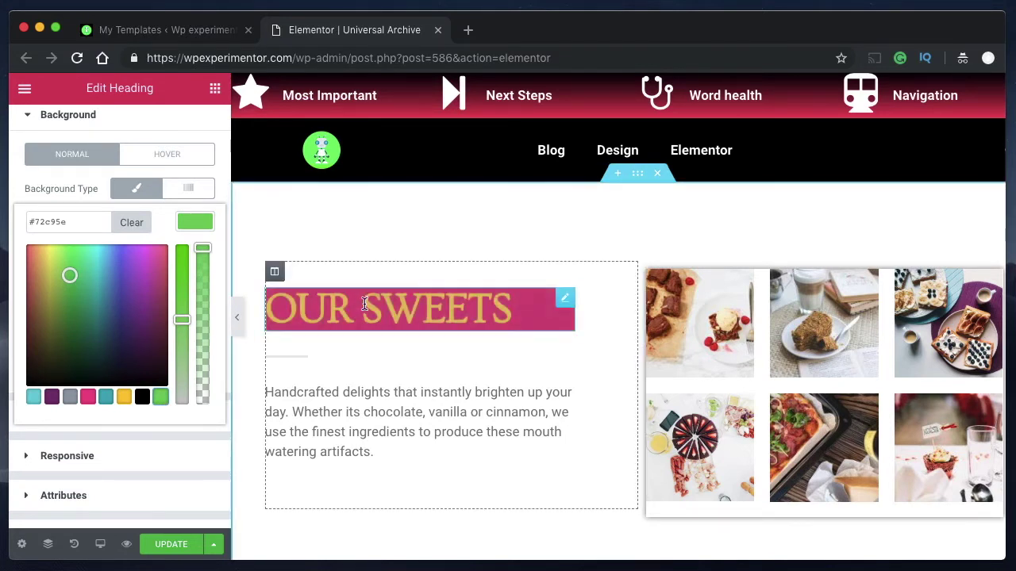
pyautogui.click(172, 165)
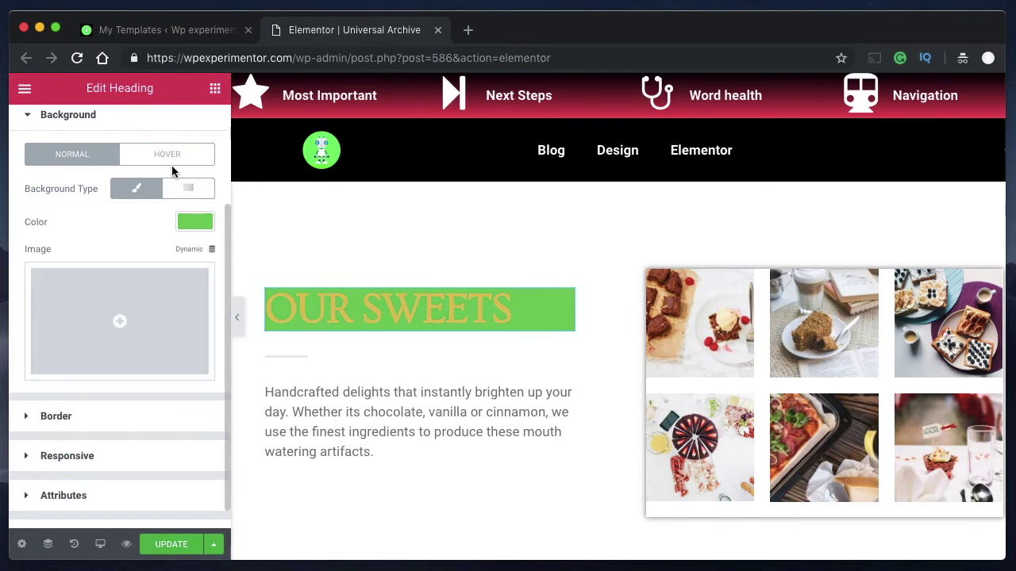
# Step: Add a solid black #000000 border with a width of 2 on all sides to the heading's hover state
pyautogui.click(134, 416)
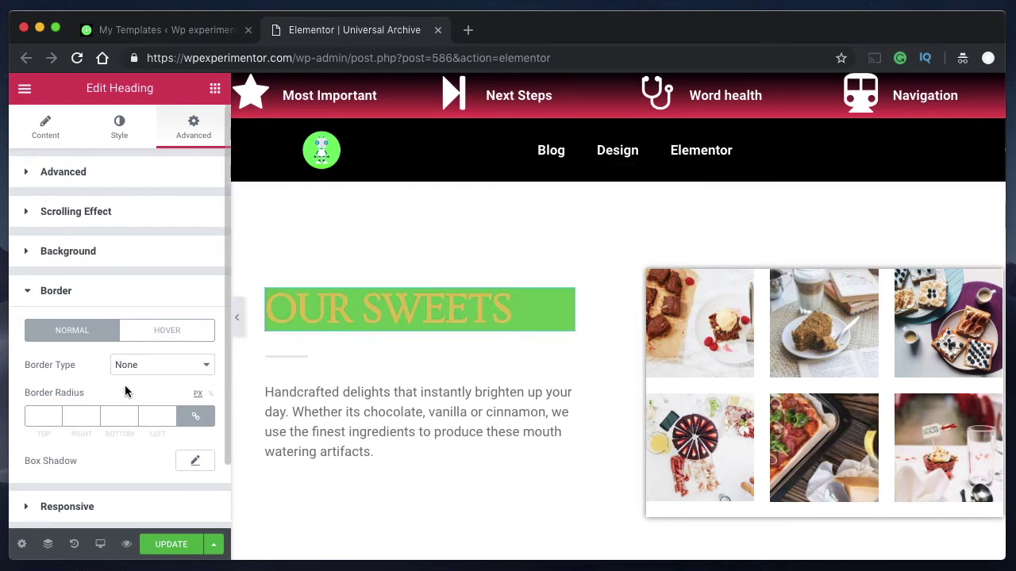
pyautogui.click(161, 330)
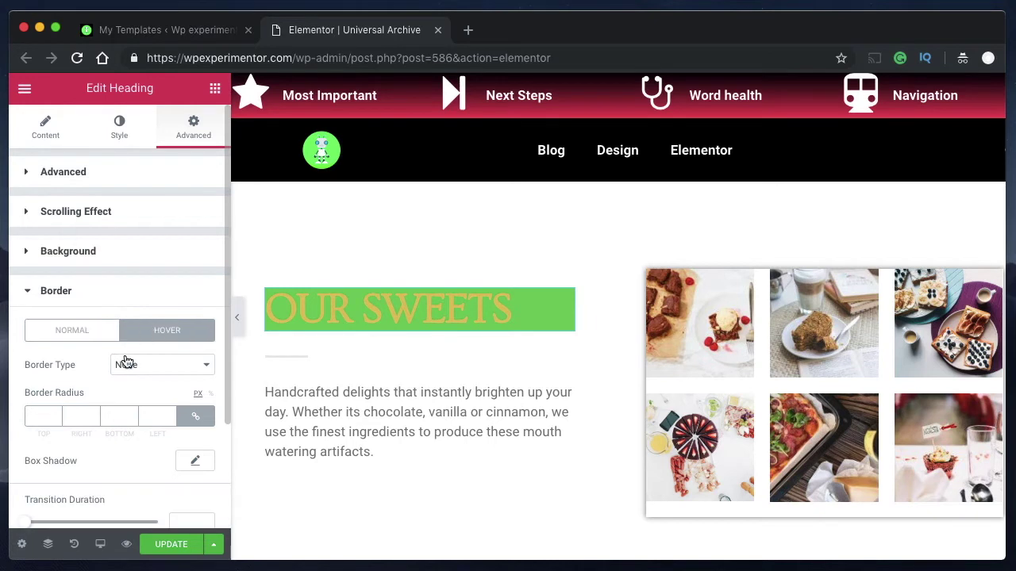
pyautogui.click(154, 376)
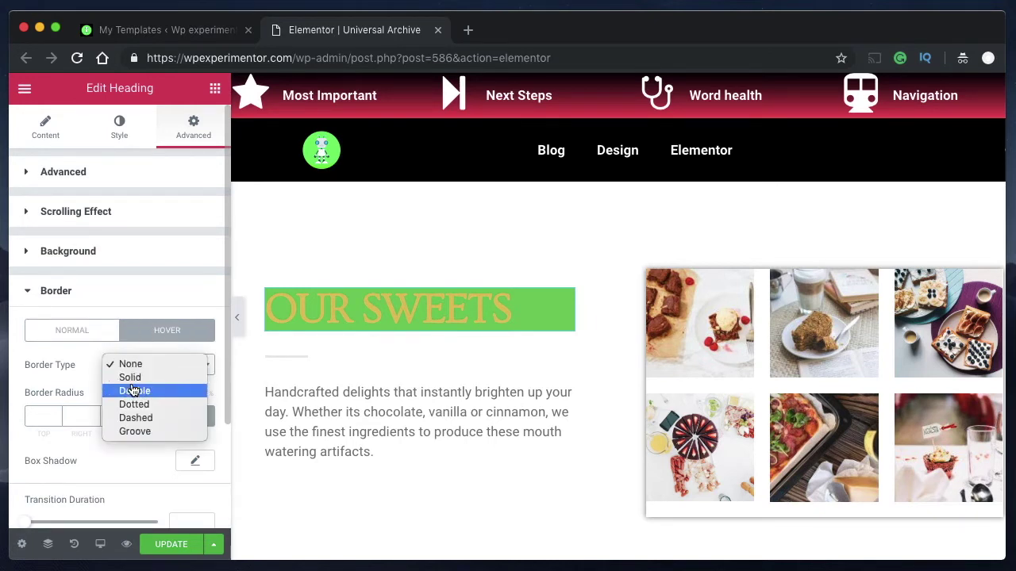
pyautogui.click(131, 377)
pyautogui.click(37, 415)
pyautogui.write('2')
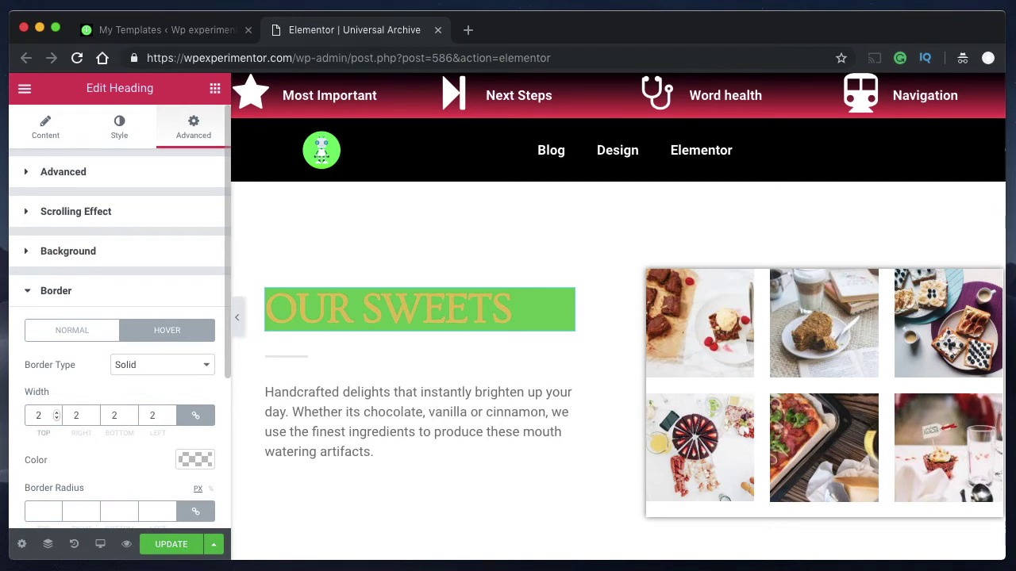
pyautogui.click(191, 462)
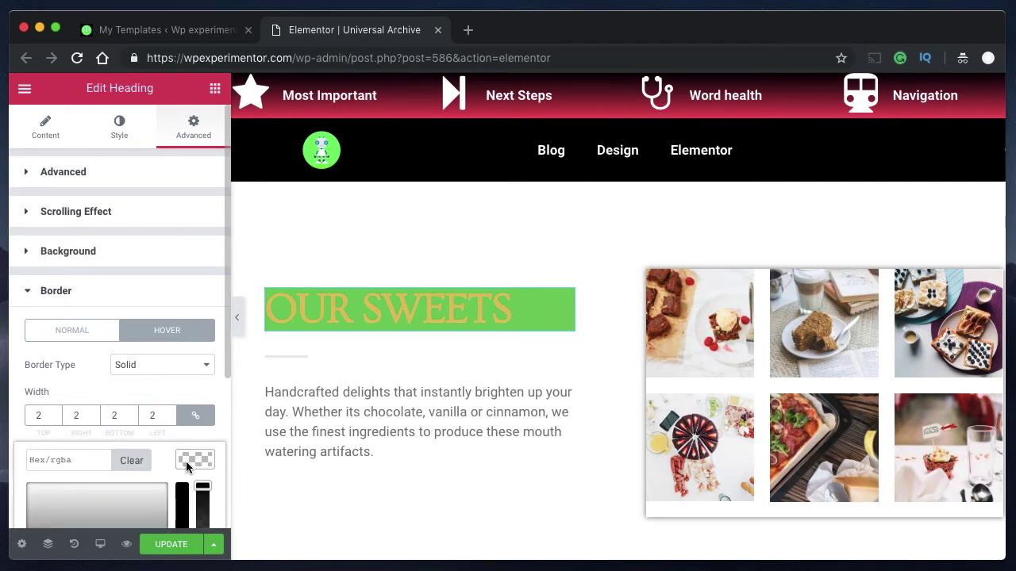
pyautogui.scroll(-5, 126, 456)
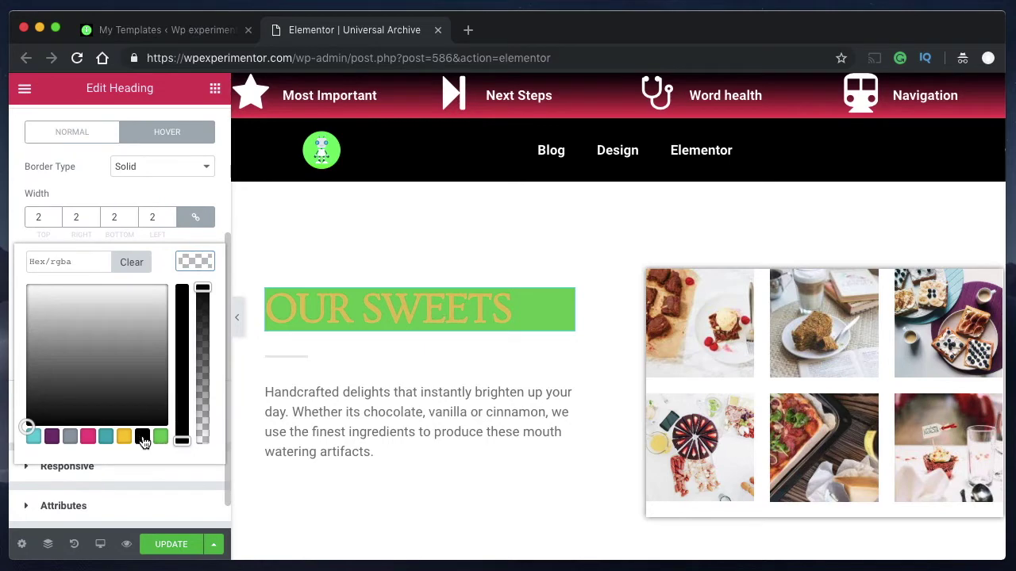
pyautogui.click(143, 438)
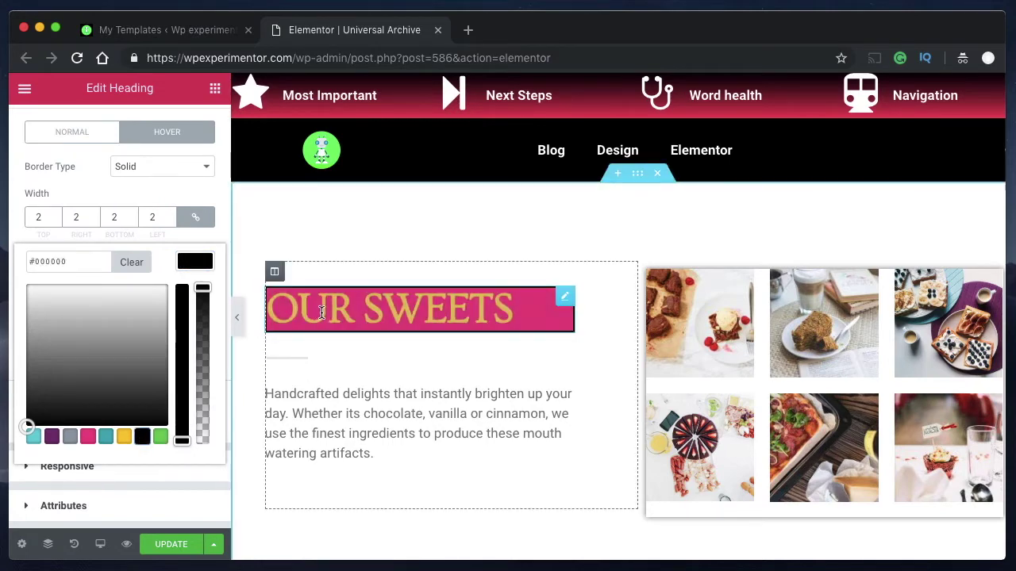
# Step: Preview the heading's hover effect with the editing panel hidden, and restore the panel with the border settings collapsed
pyautogui.click(236, 317)
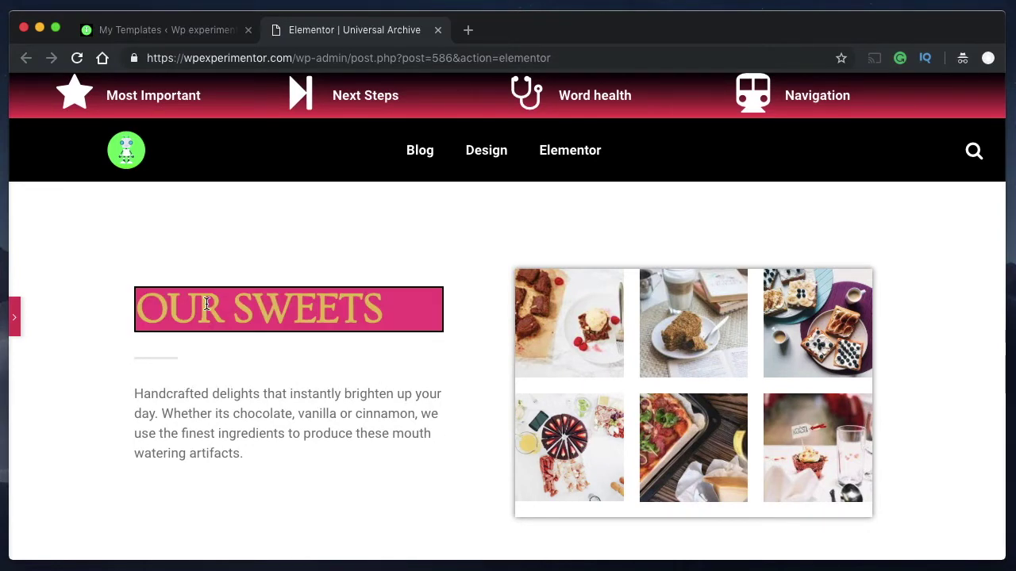
pyautogui.click(14, 322)
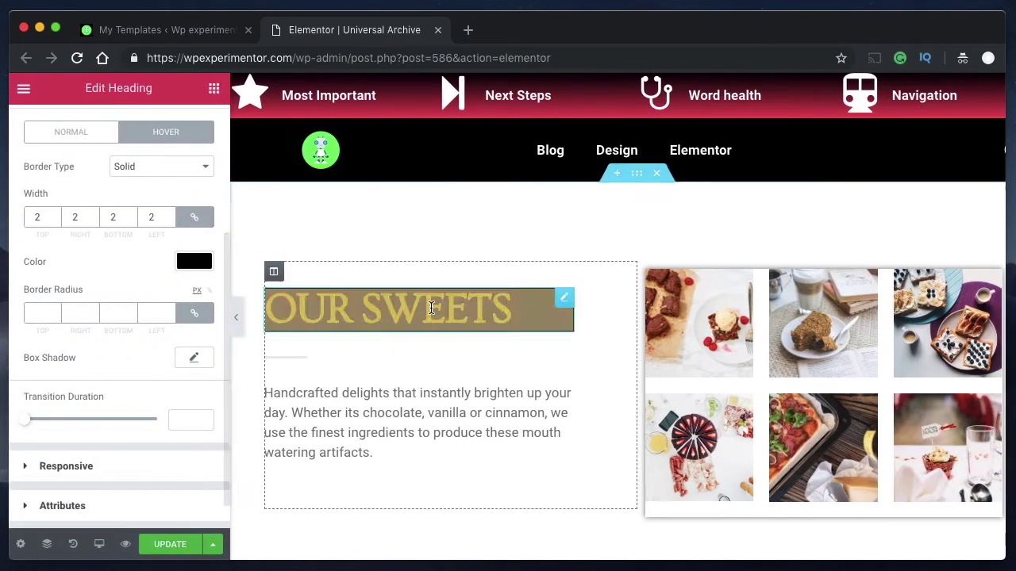
pyautogui.scroll(3, 149, 204)
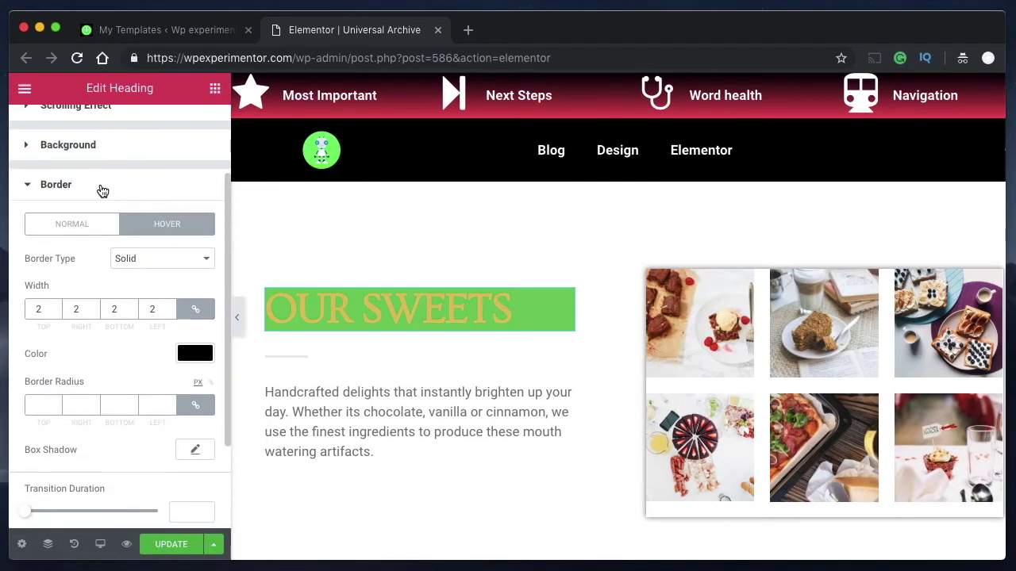
pyautogui.click(101, 190)
# Step: Set the font family of the "Click here" button near the end of the page to Tahoma
pyautogui.scroll(-2, 519, 286)
pyautogui.scroll(-6, 519, 289)
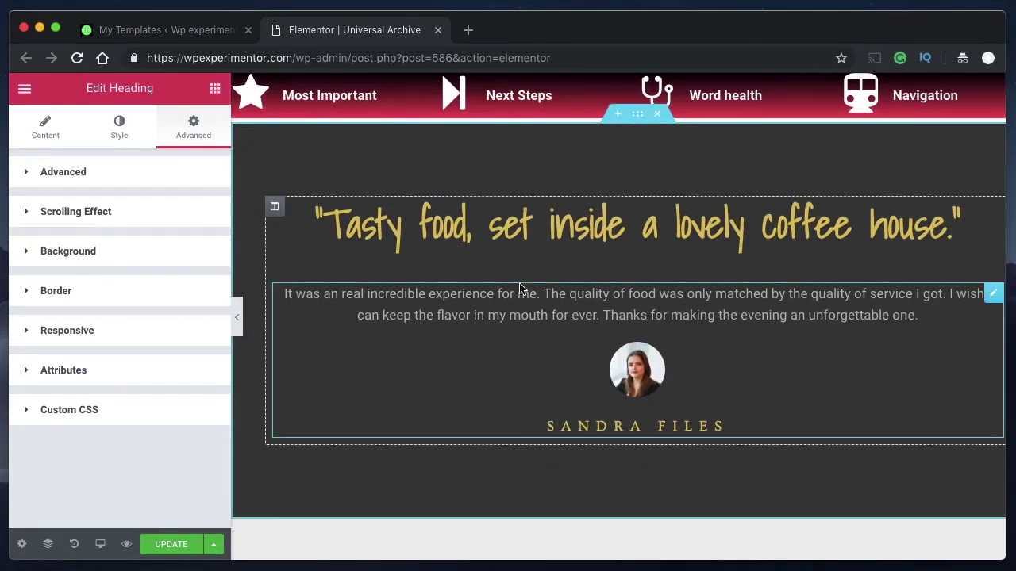
pyautogui.hotkey('ctrl', 'z')
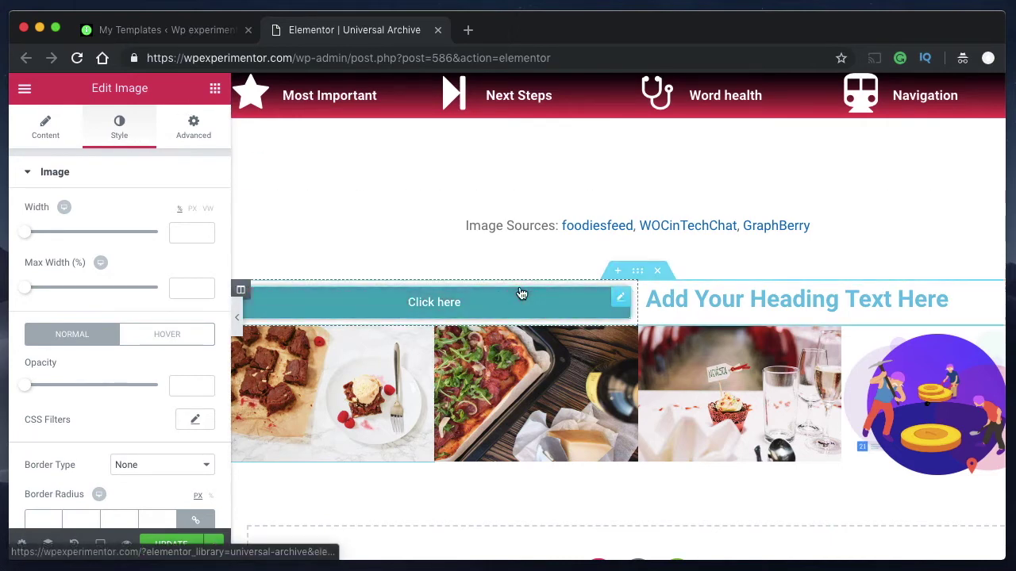
pyautogui.click(620, 300)
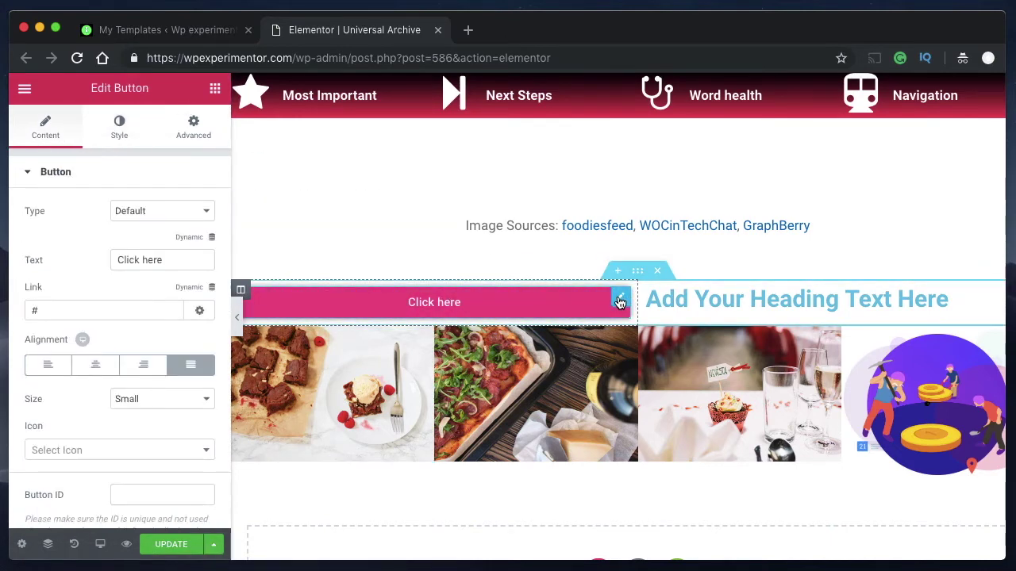
pyautogui.click(125, 135)
pyautogui.scroll(-1, 115, 338)
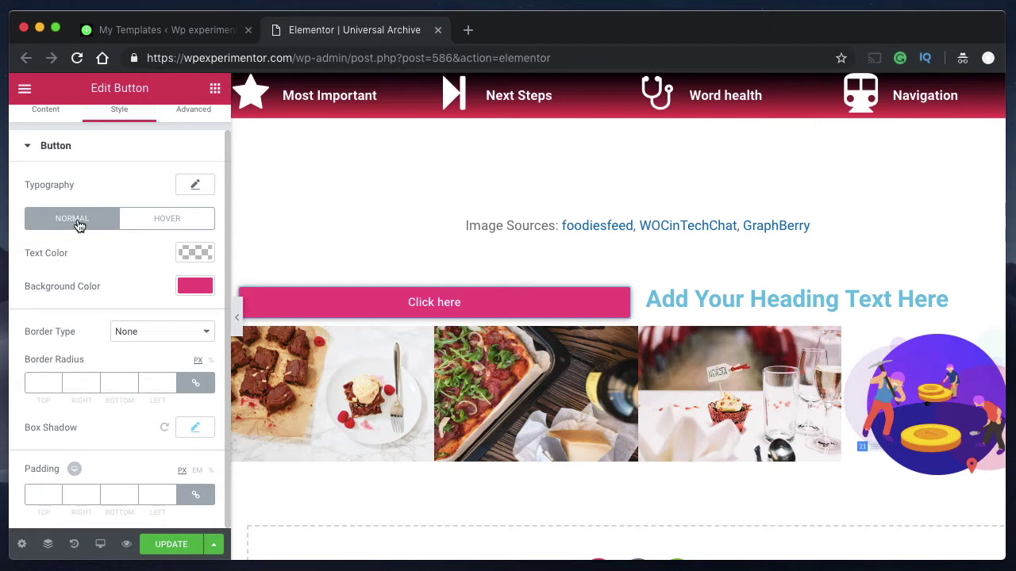
pyautogui.click(161, 227)
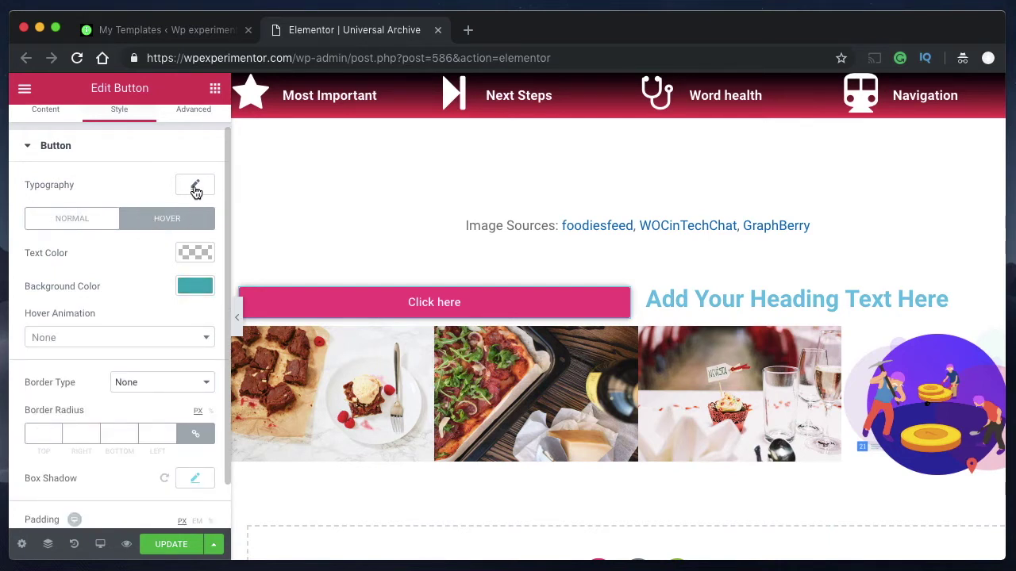
pyautogui.click(196, 188)
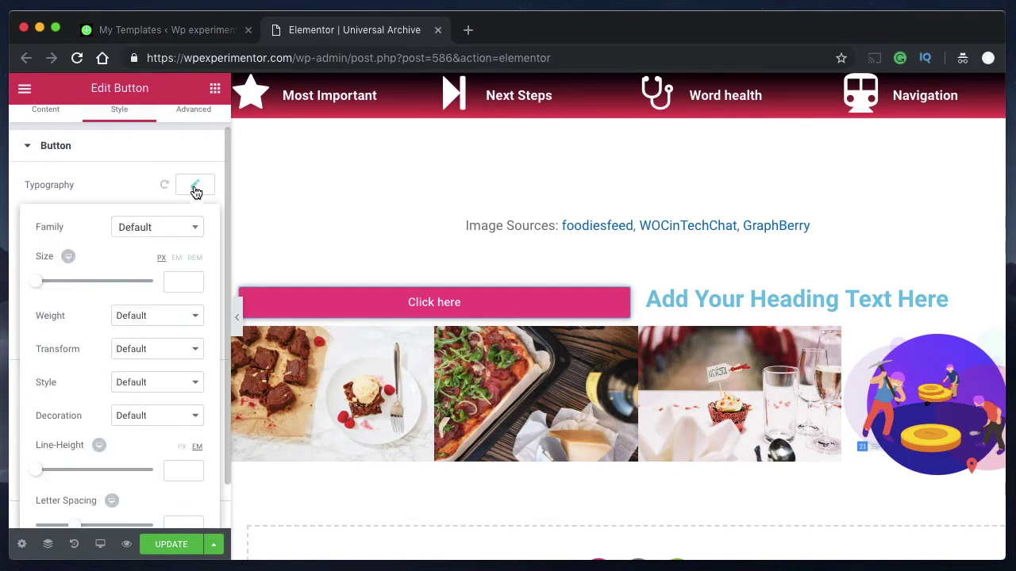
pyautogui.click(153, 236)
pyautogui.click(136, 329)
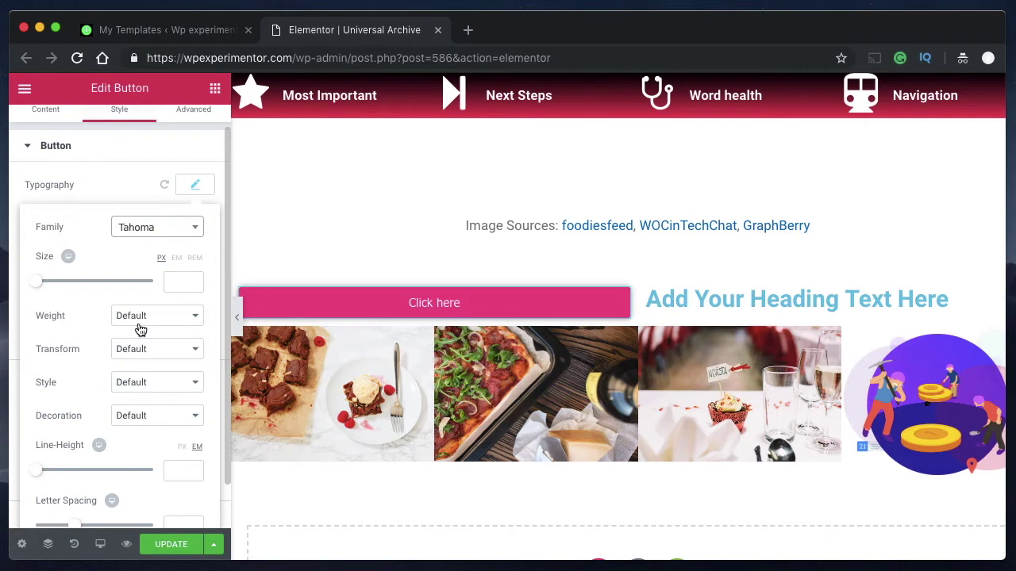
pyautogui.click(185, 236)
pyautogui.click(131, 187)
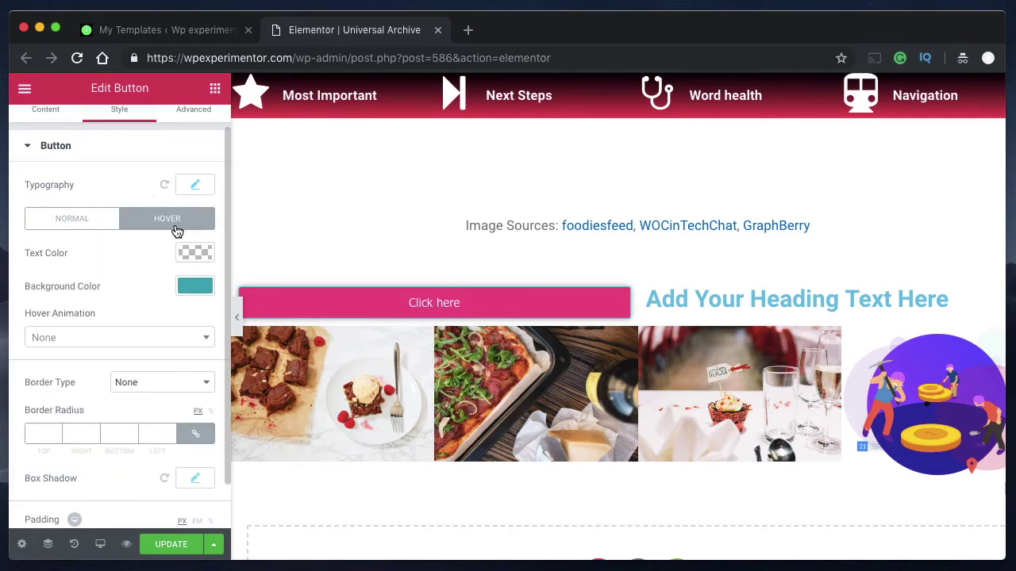
# Step: Set the button's hover text color to black #000000 and its hover animation to Shrink
pyautogui.click(183, 253)
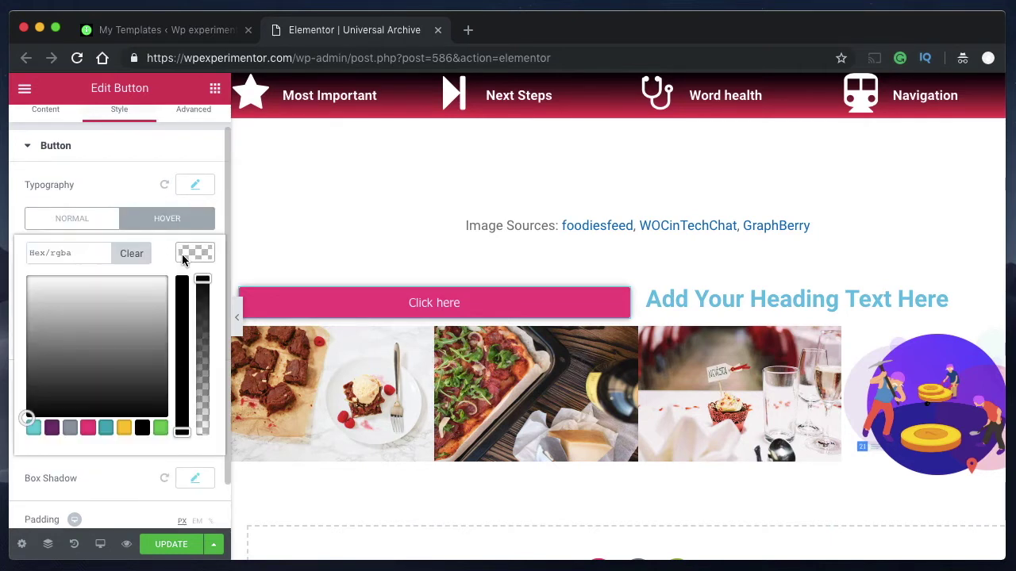
pyautogui.click(140, 429)
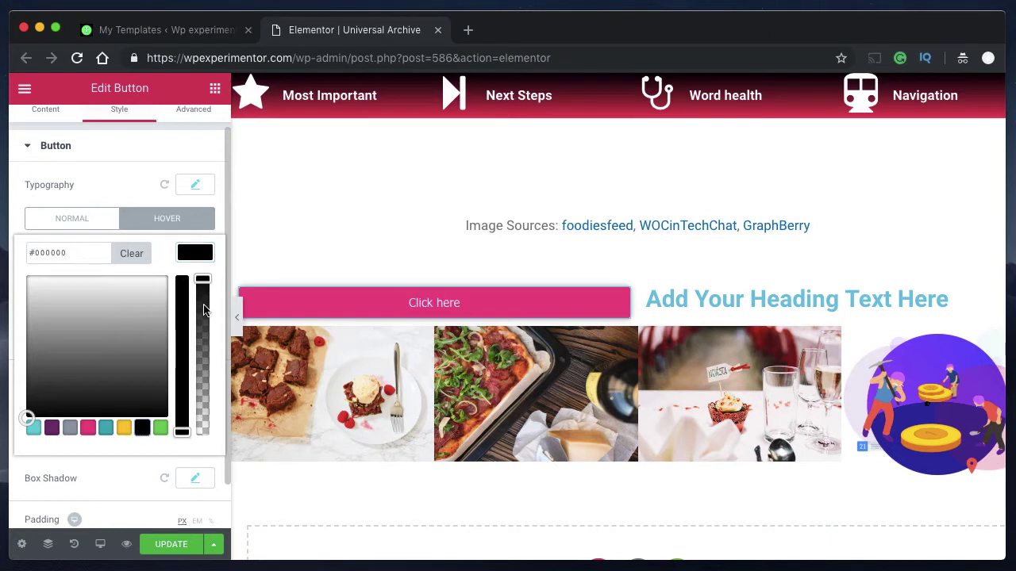
pyautogui.click(199, 253)
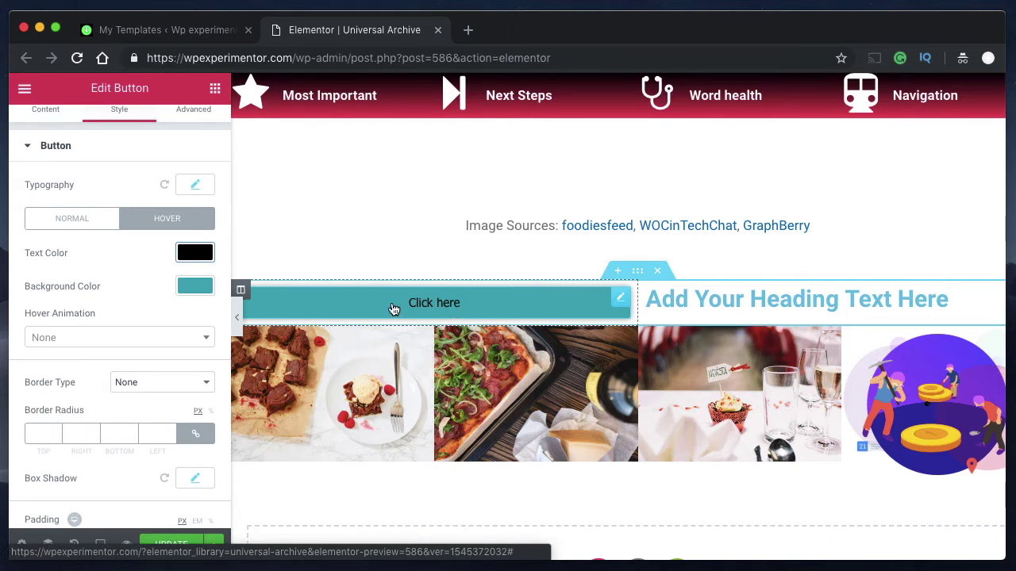
pyautogui.click(133, 339)
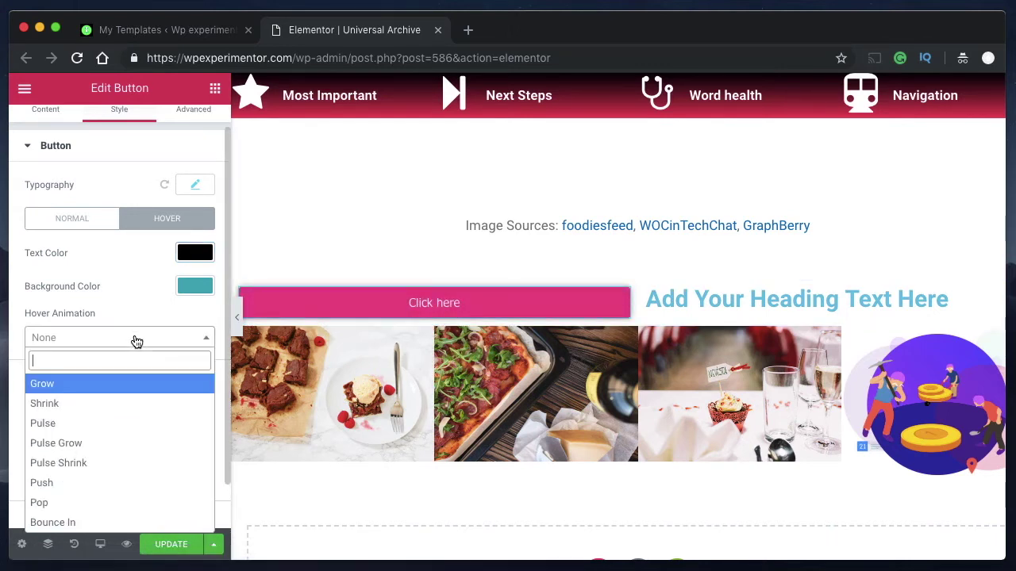
pyautogui.click(87, 405)
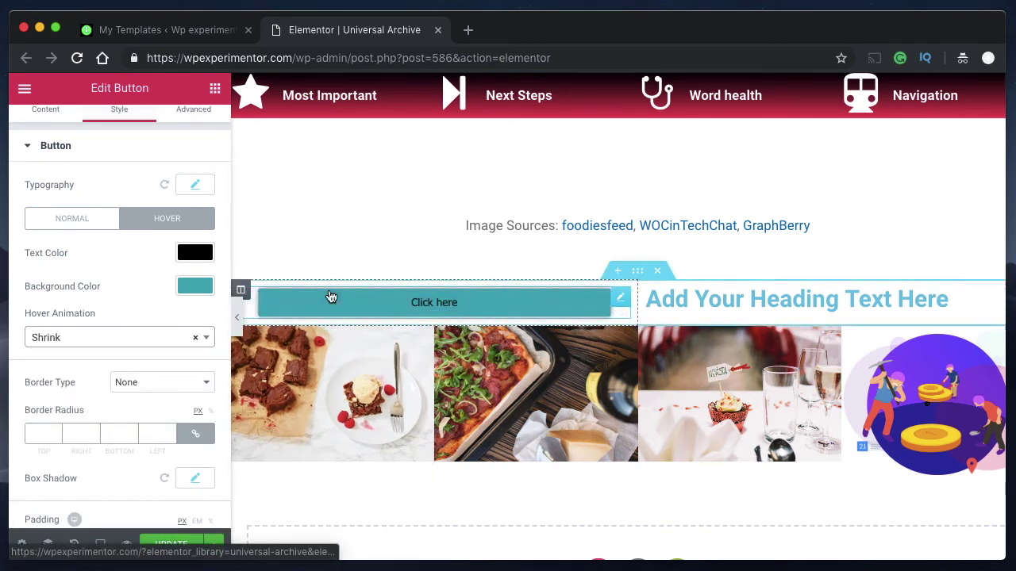
# Step: Examine the style settings of the brownie image below the "Click here" button
pyautogui.click(321, 376)
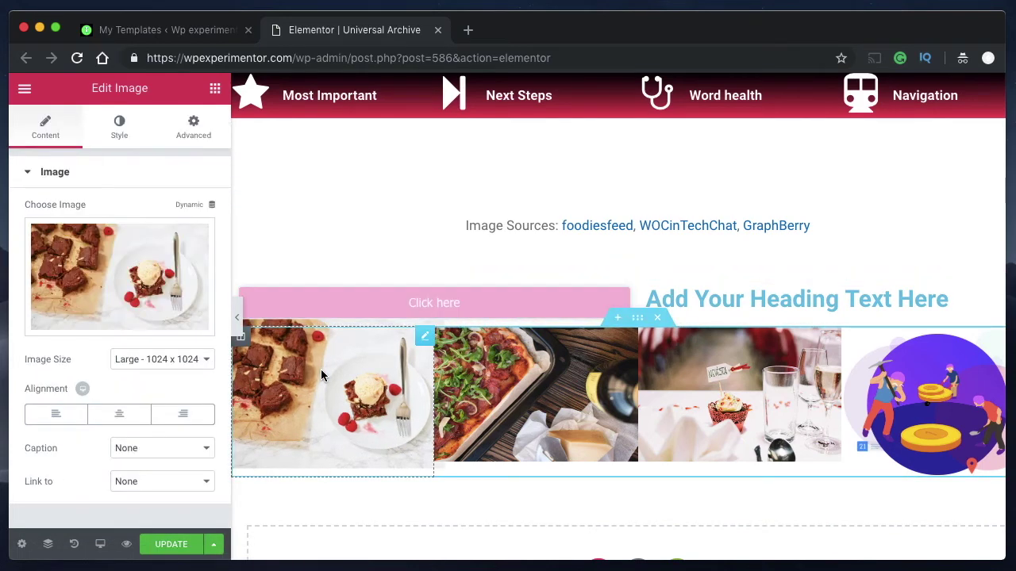
pyautogui.click(120, 131)
pyautogui.scroll(-2, 88, 325)
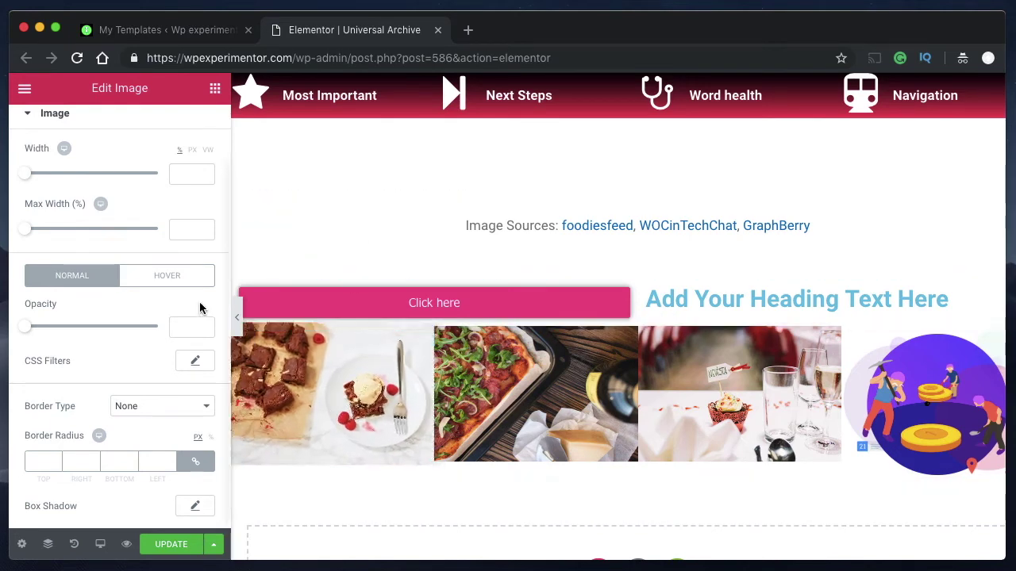
# Step: Set the pizza image's hover opacity to 0.24 and its hover CSS filter blur to 4.3
pyautogui.click(536, 393)
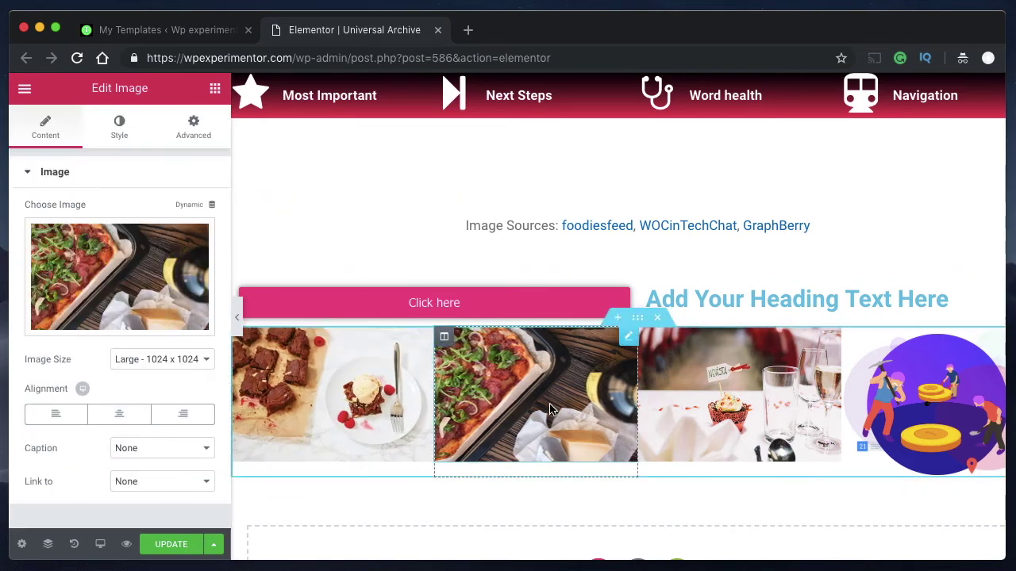
pyautogui.click(119, 126)
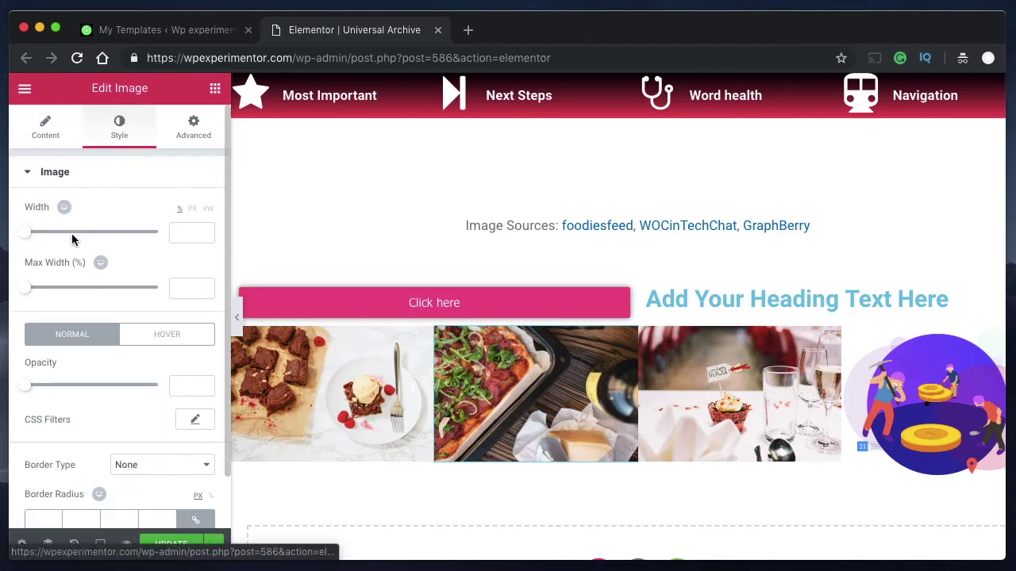
pyautogui.click(153, 339)
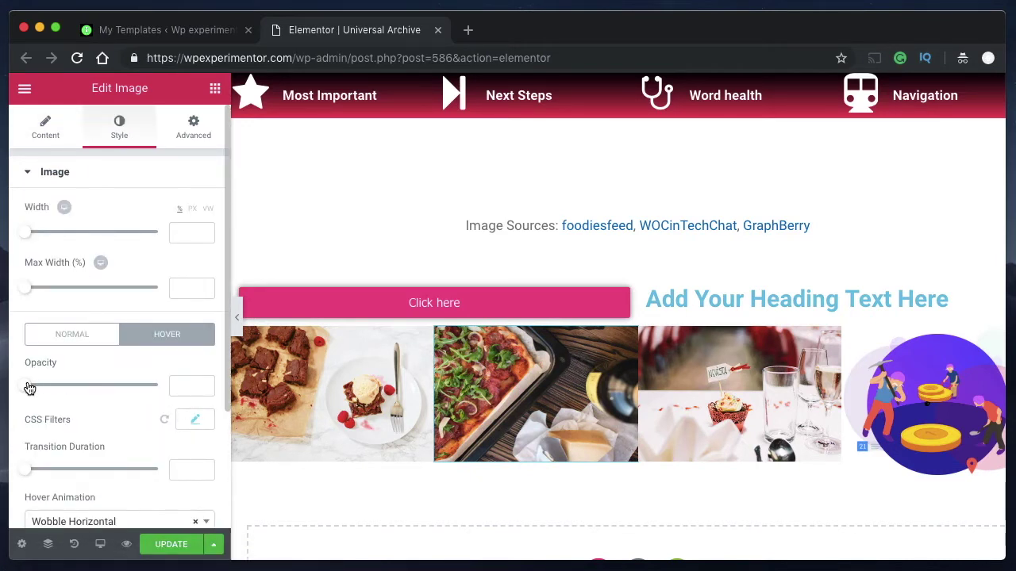
pyautogui.moveTo(30, 388); pyautogui.dragTo(52, 390)
pyautogui.click(204, 421)
pyautogui.scroll(-2, 203, 421)
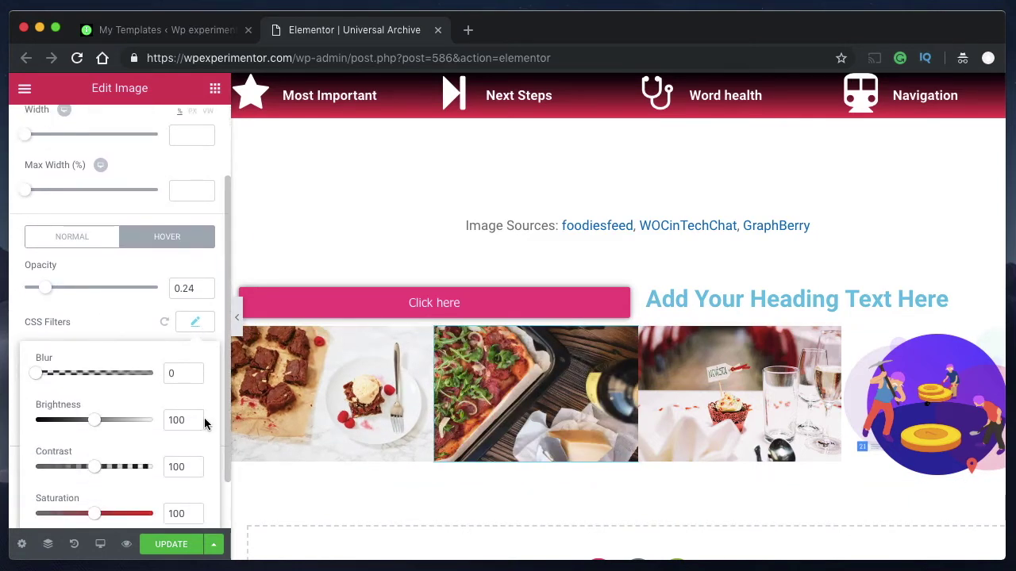
pyautogui.moveTo(37, 374); pyautogui.dragTo(86, 374)
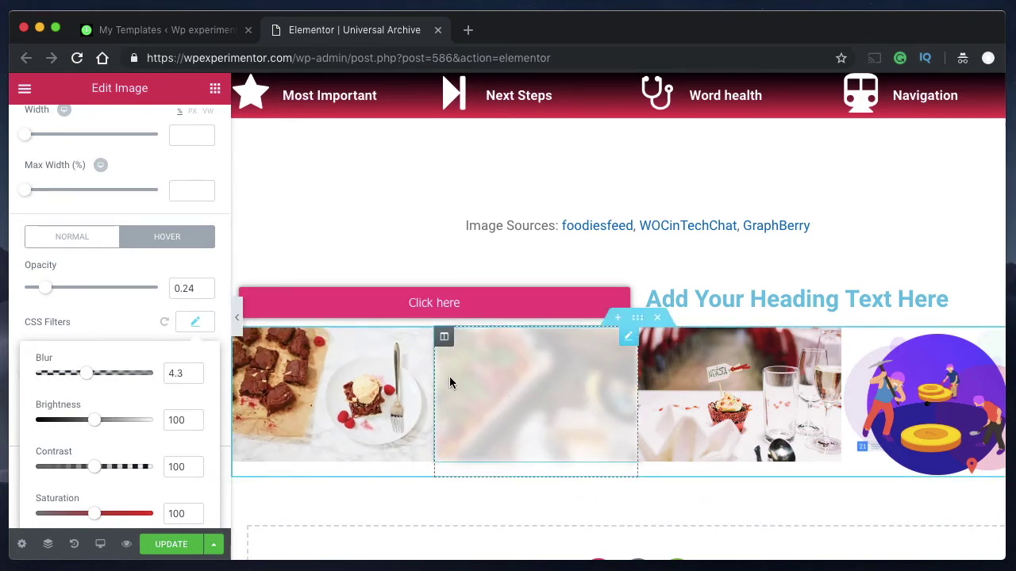
pyautogui.click(192, 324)
# Step: Set the pizza image's hover animation to Skew Backward
pyautogui.scroll(-1, 189, 328)
pyautogui.click(167, 363)
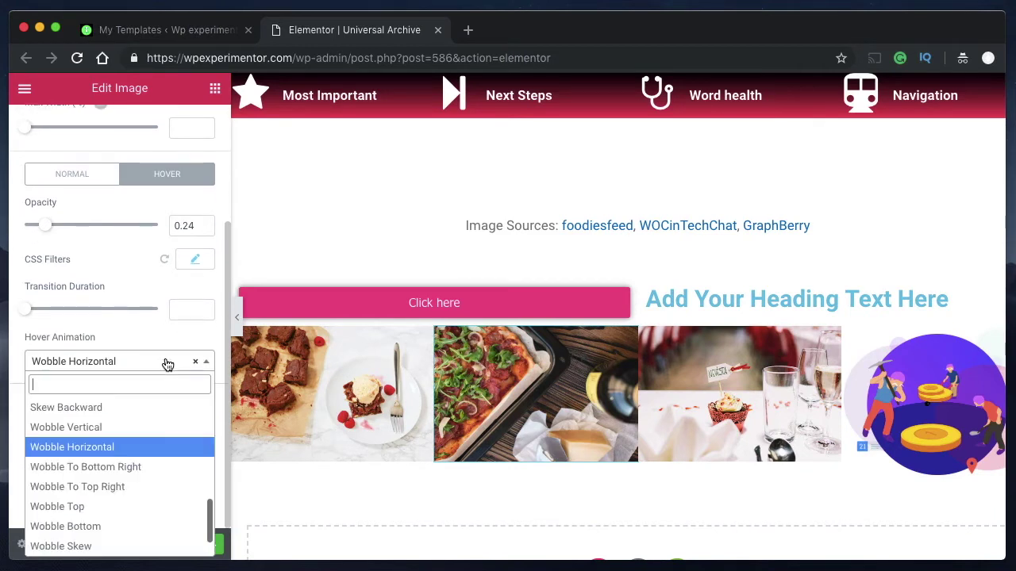
pyautogui.click(90, 413)
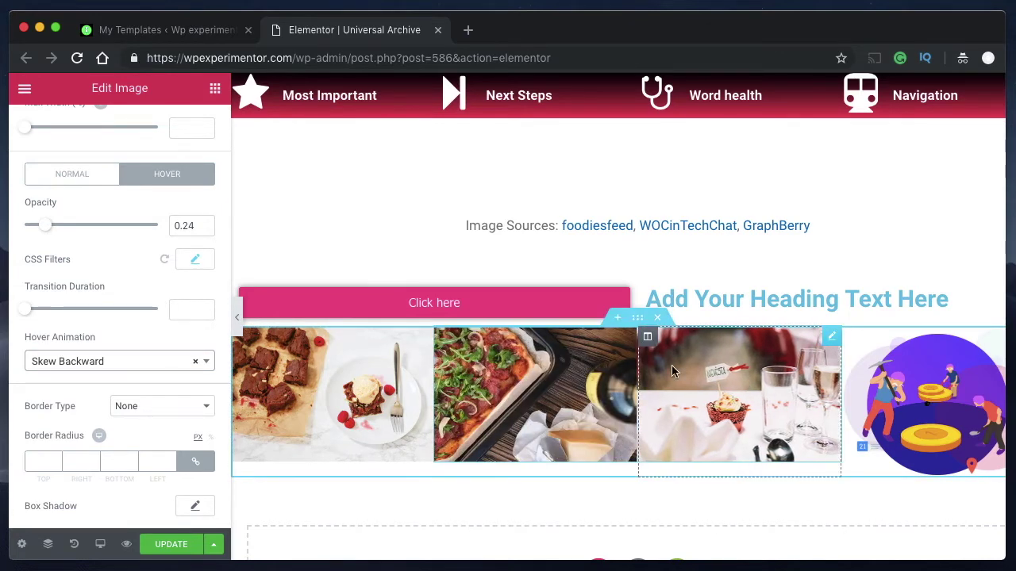
pyautogui.click(195, 260)
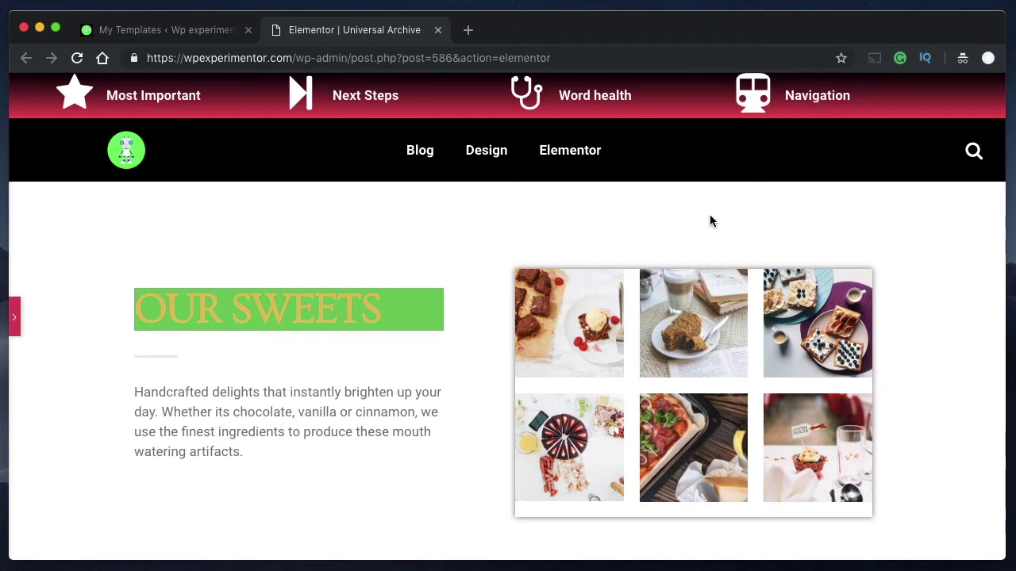
# Step: Search the widgets for "ani" and insert an Animated Headline above the "OUR SWEETS" heading
pyautogui.click(16, 318)
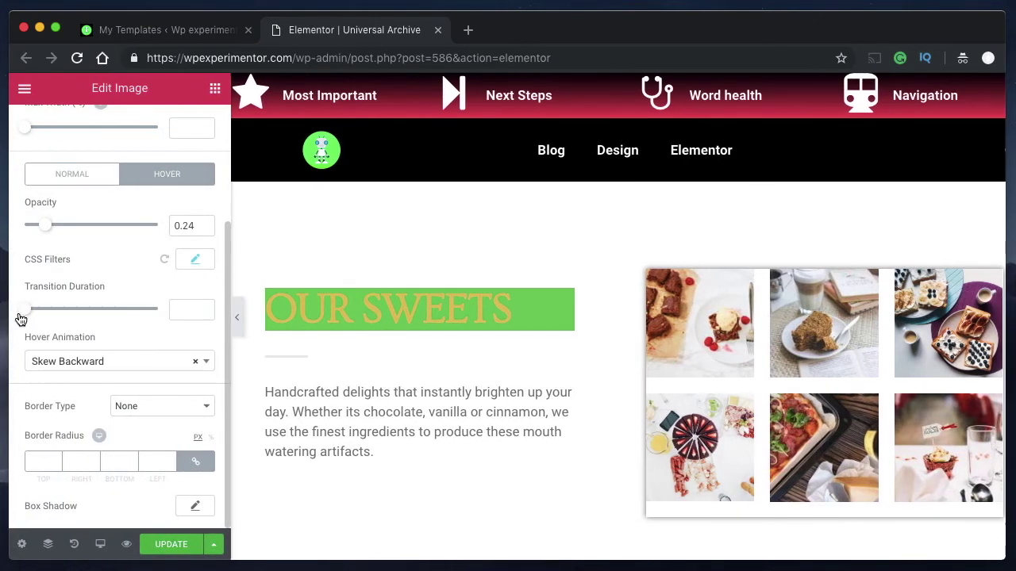
pyautogui.click(218, 91)
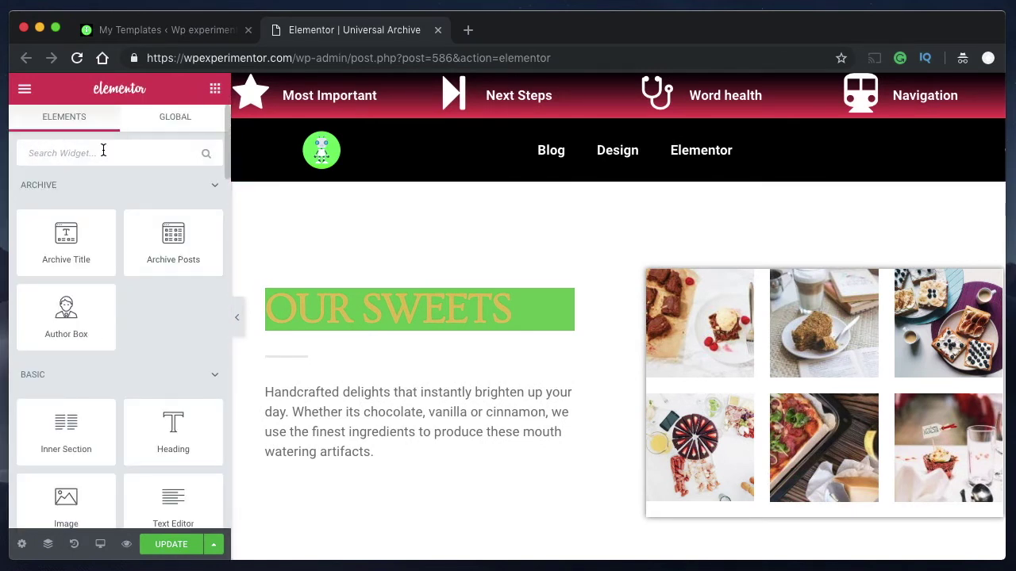
pyautogui.write('ani')
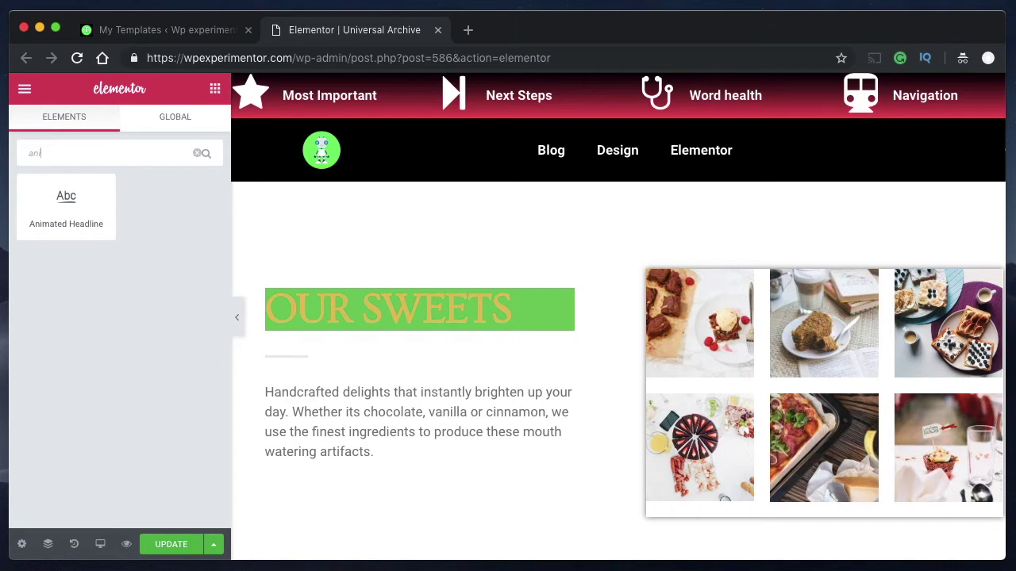
pyautogui.moveTo(81, 205); pyautogui.dragTo(400, 289)
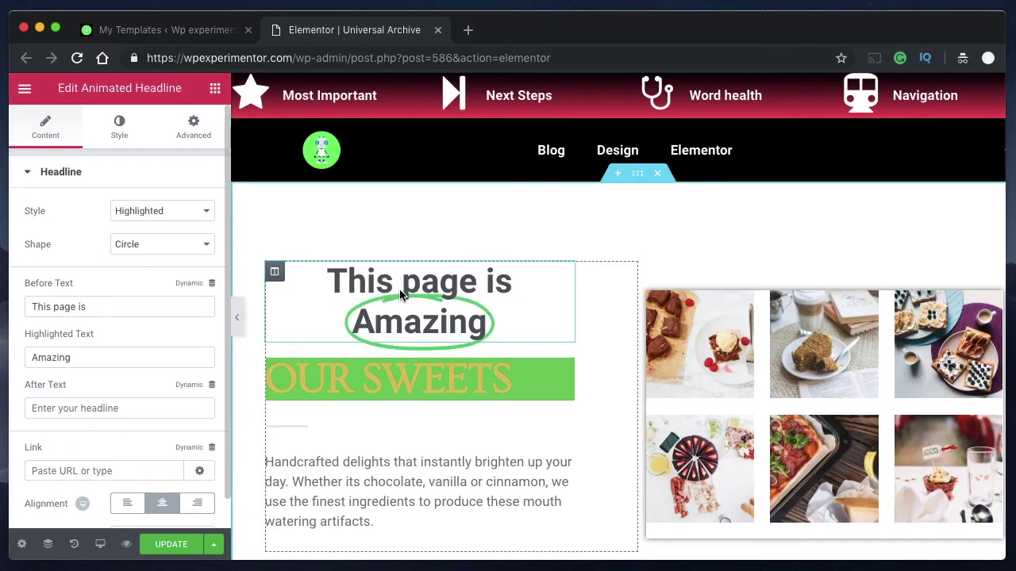
# Step: Set the animated headline's style to Rotating and its animation to Clip
pyautogui.click(154, 214)
pyautogui.click(148, 222)
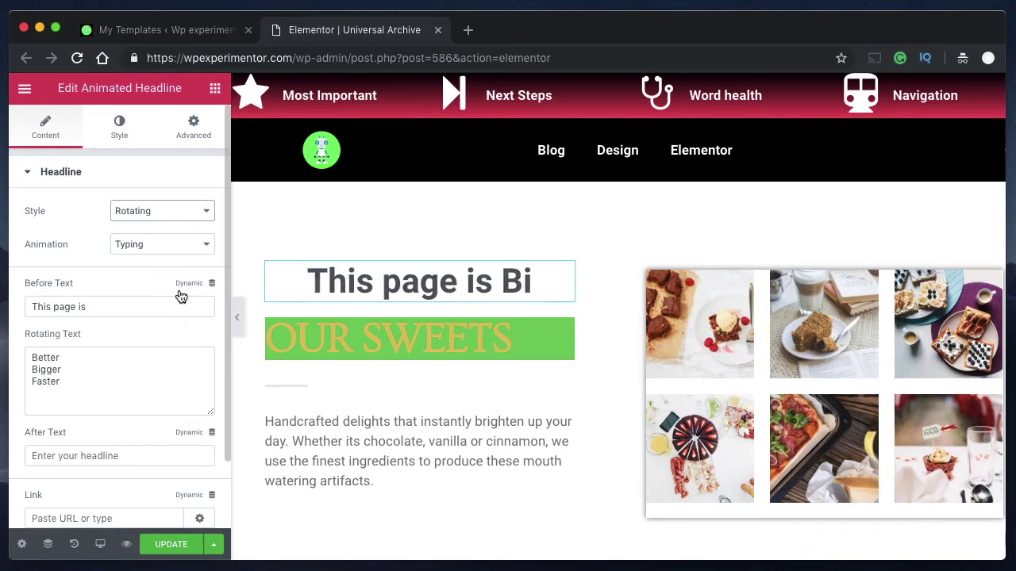
pyautogui.click(160, 248)
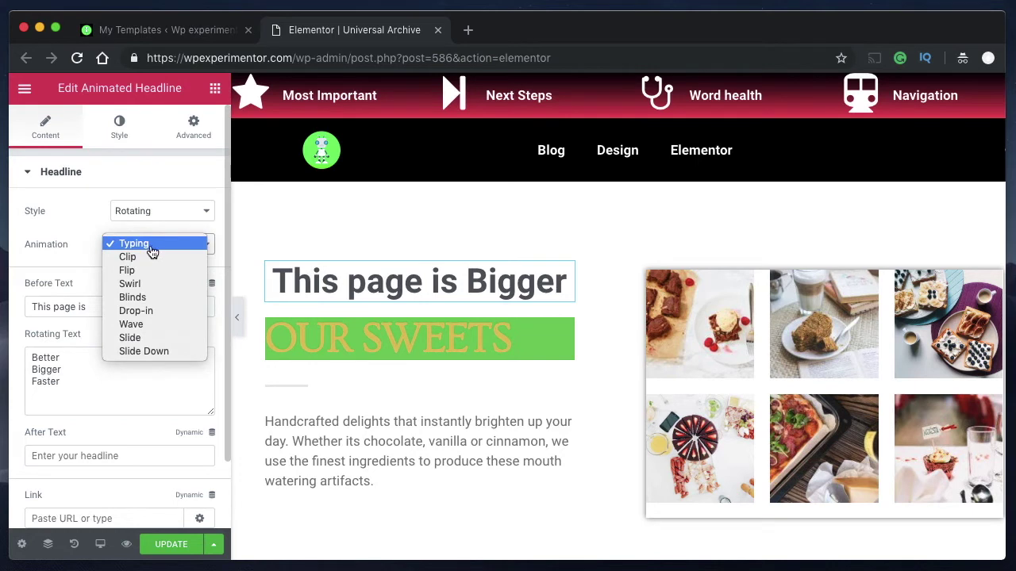
pyautogui.click(142, 257)
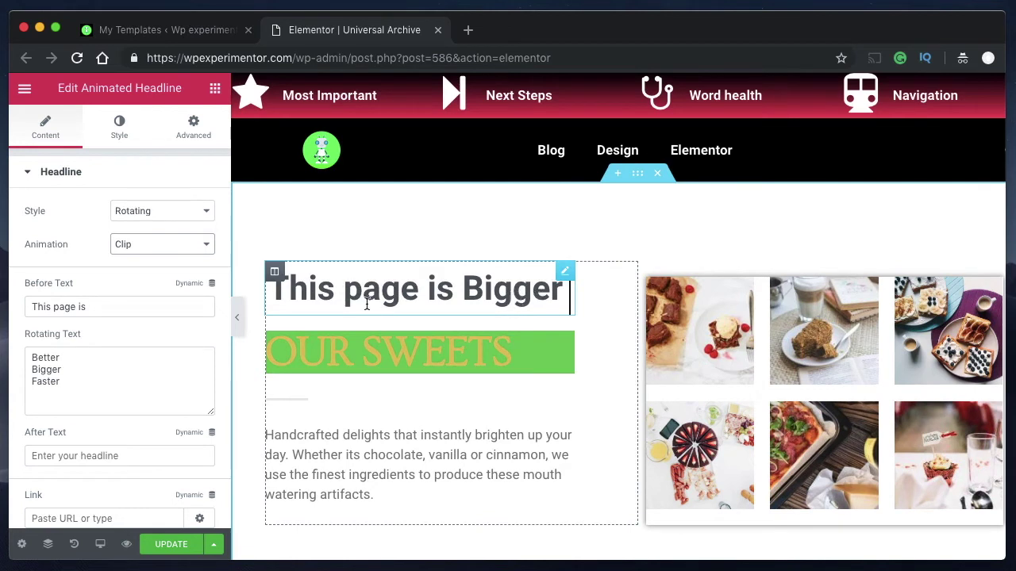
# Step: Examine the animated headline's rotating text, after text and alignment settings, and preview the headline at full page width
pyautogui.doubleClick(61, 369)
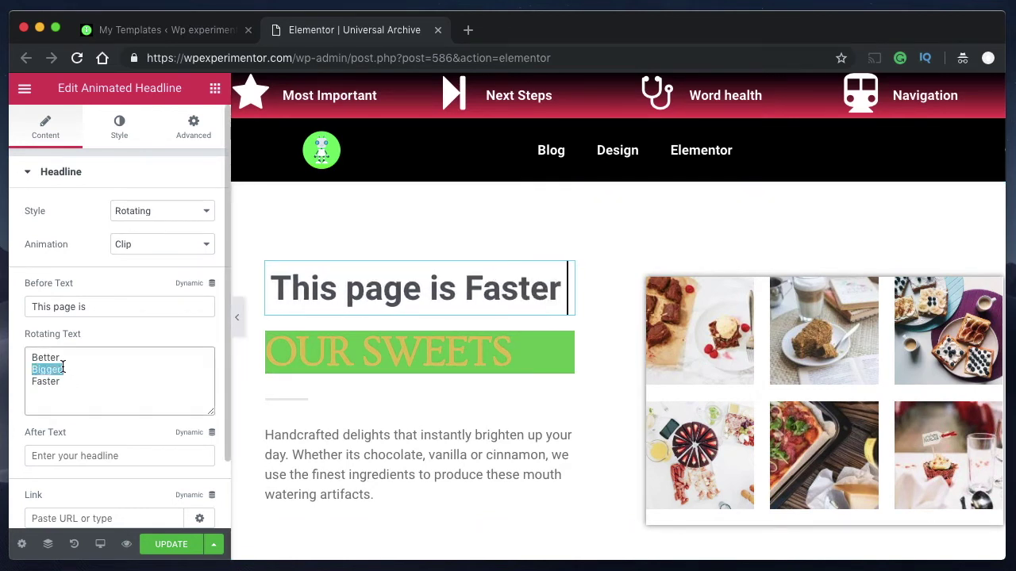
pyautogui.click(97, 455)
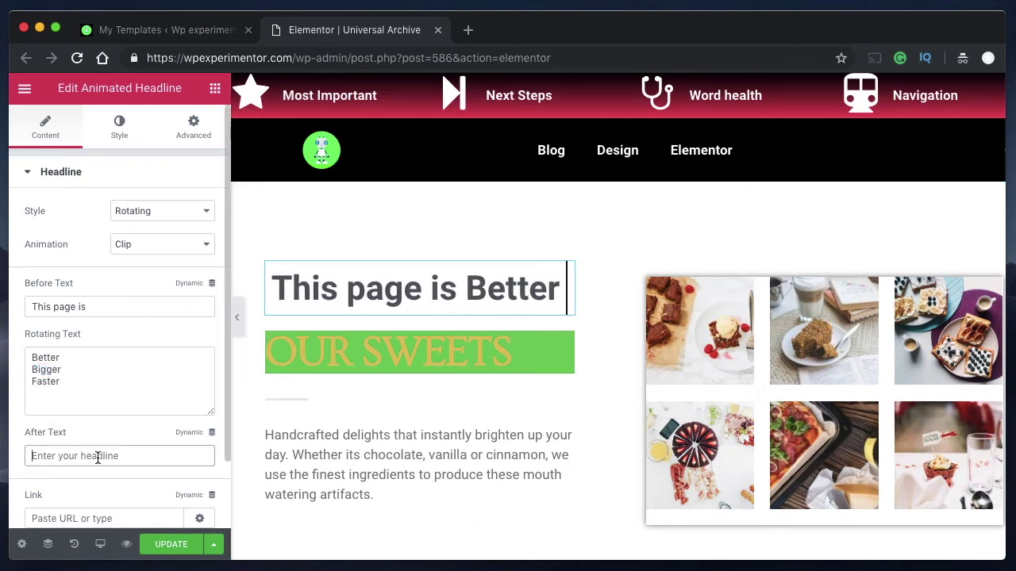
pyautogui.scroll(-2, 96, 456)
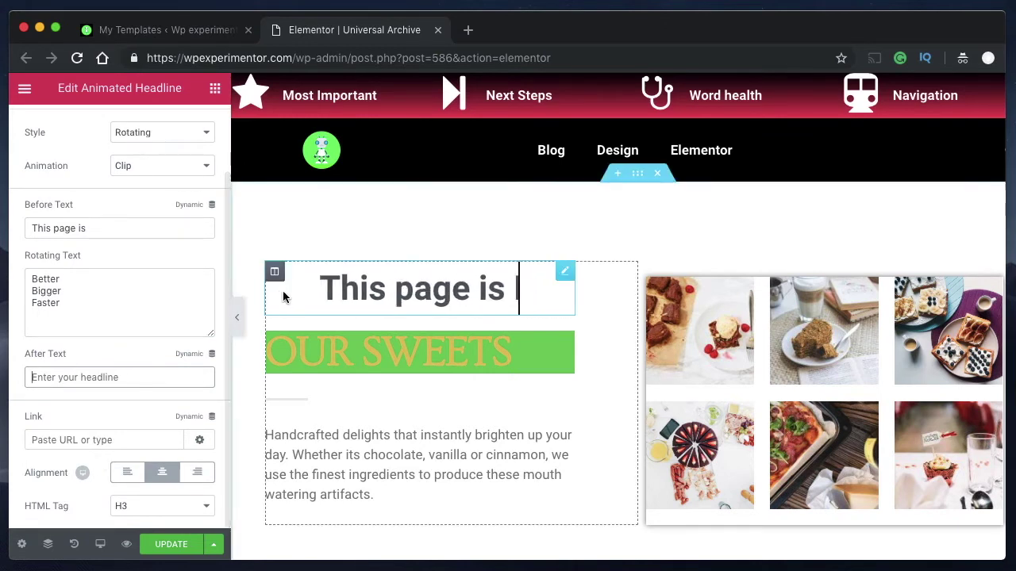
pyautogui.click(235, 318)
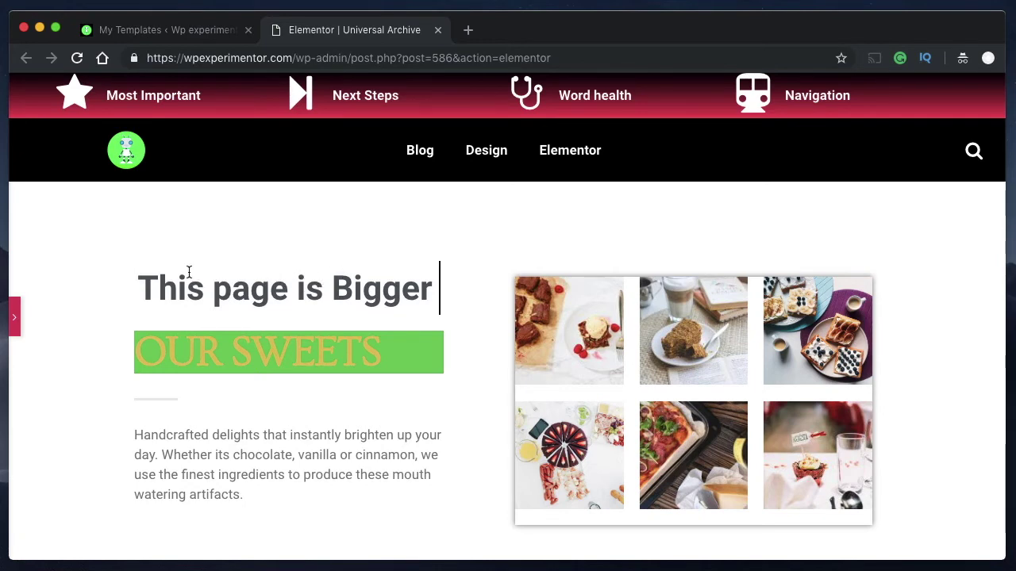
pyautogui.click(13, 319)
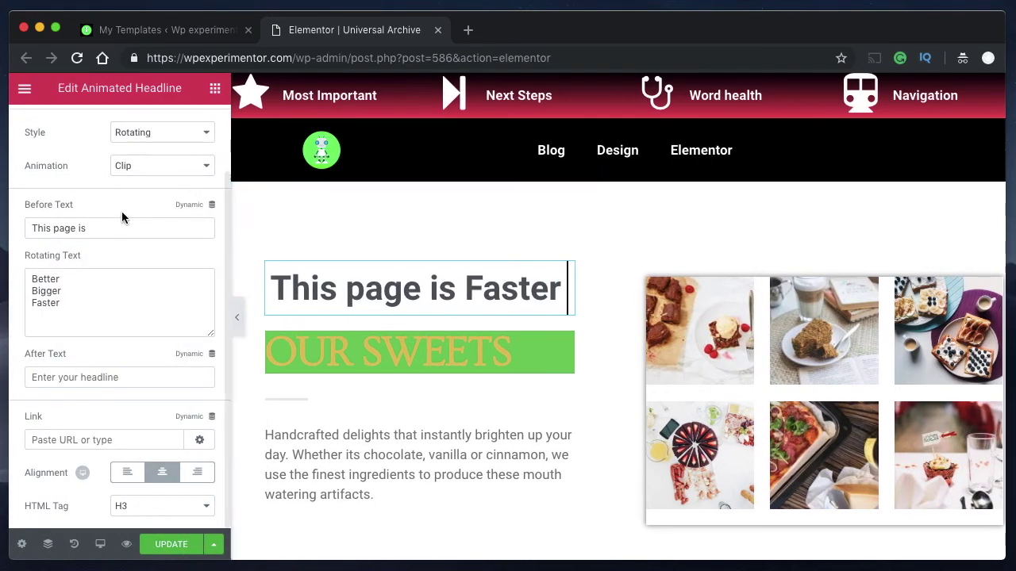
pyautogui.scroll(2, 119, 210)
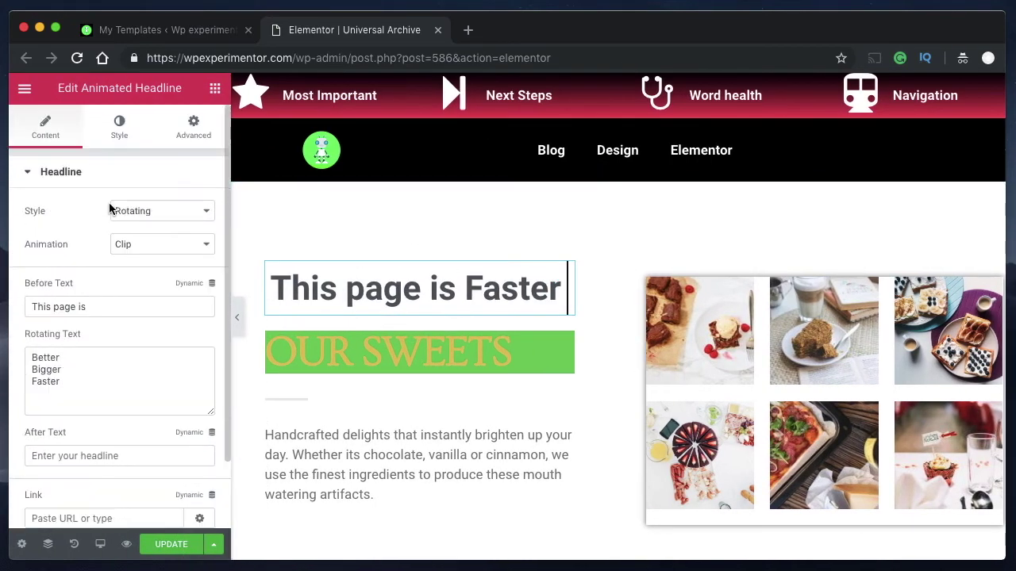
# Step: Search the widgets for "flip" and insert a Flip Box into the empty section above the image row near the page's end
pyautogui.click(215, 88)
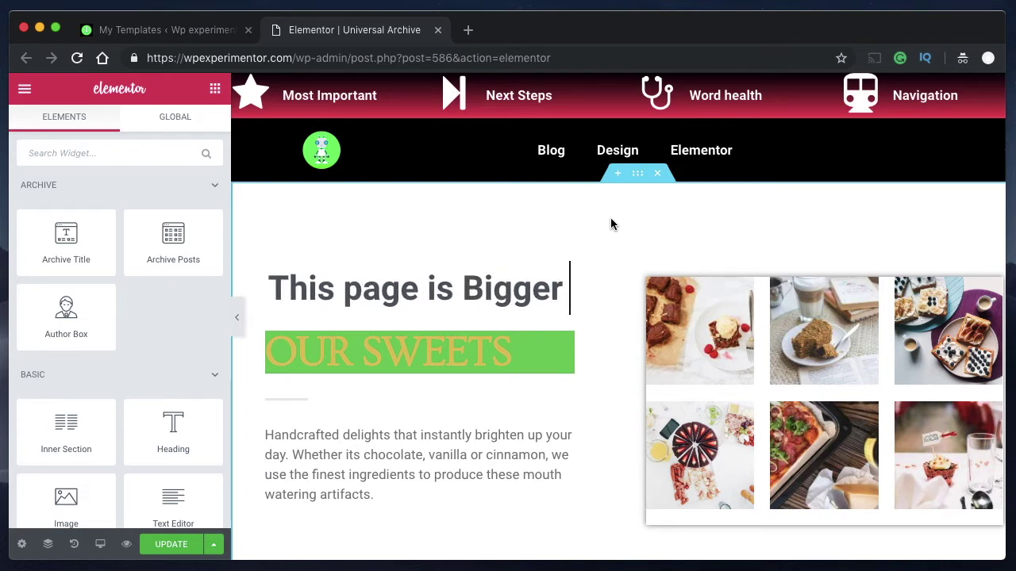
pyautogui.scroll(-5, 143, 418)
pyautogui.scroll(-5, 143, 419)
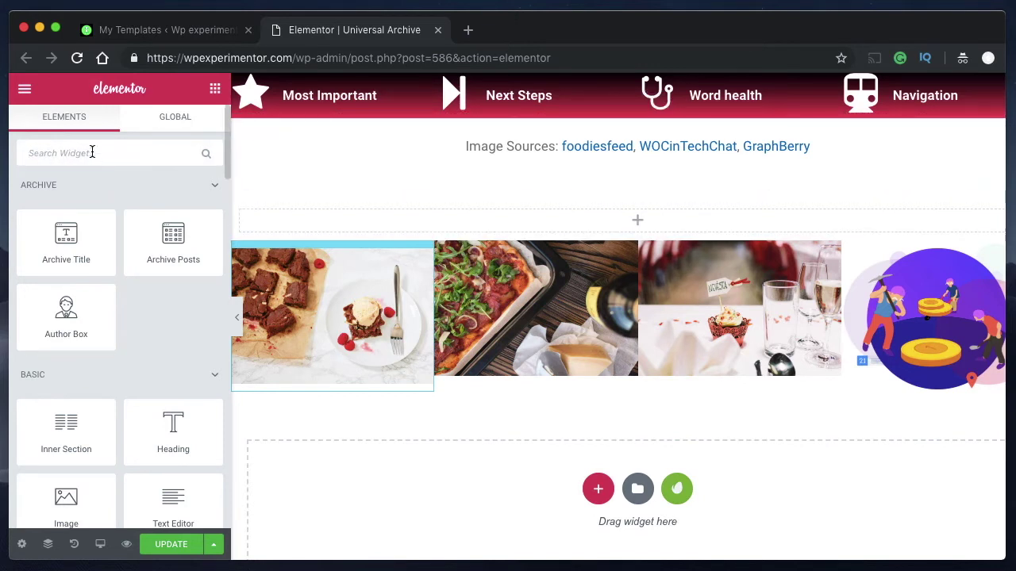
pyautogui.write('flip')
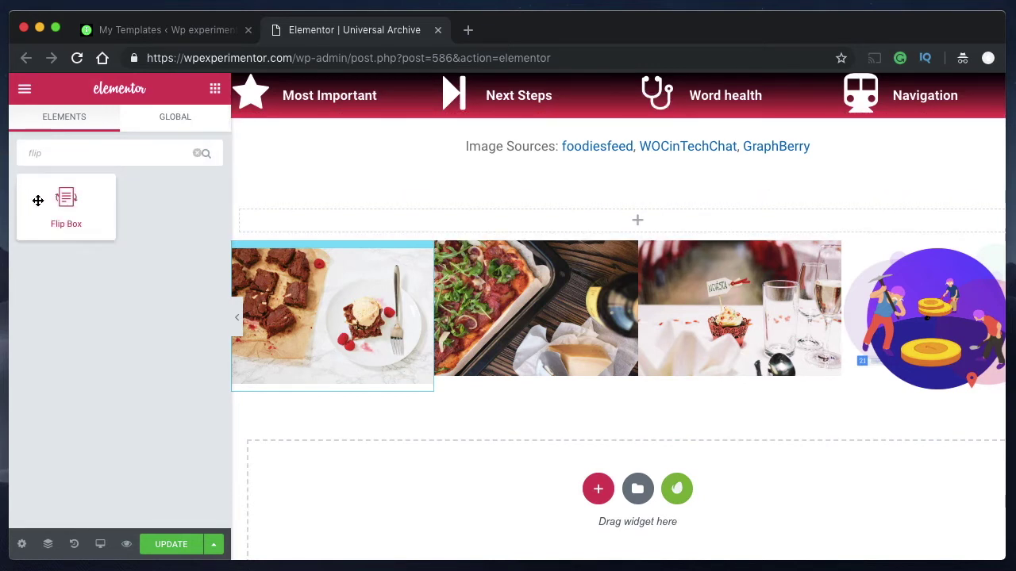
pyautogui.moveTo(137, 218); pyautogui.dragTo(551, 220)
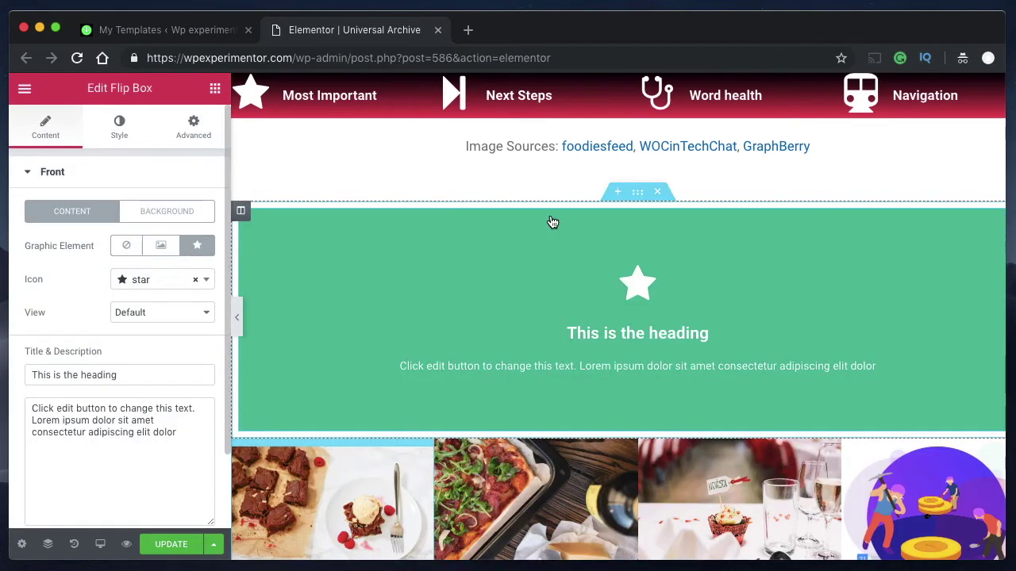
# Step: Preview the flip box's hover effect and examine the content settings of its front side
pyautogui.click(67, 173)
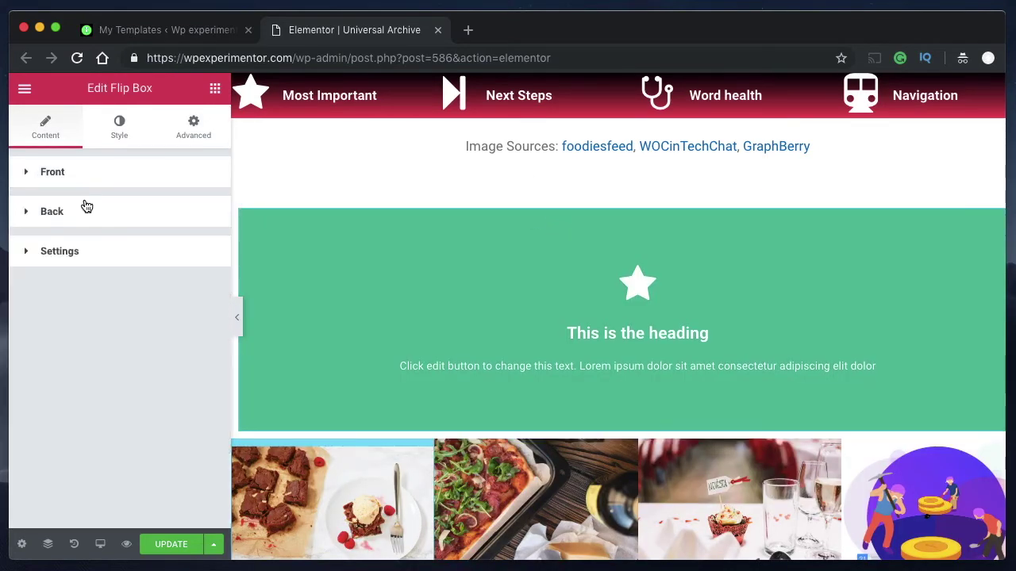
pyautogui.moveTo(431, 291)
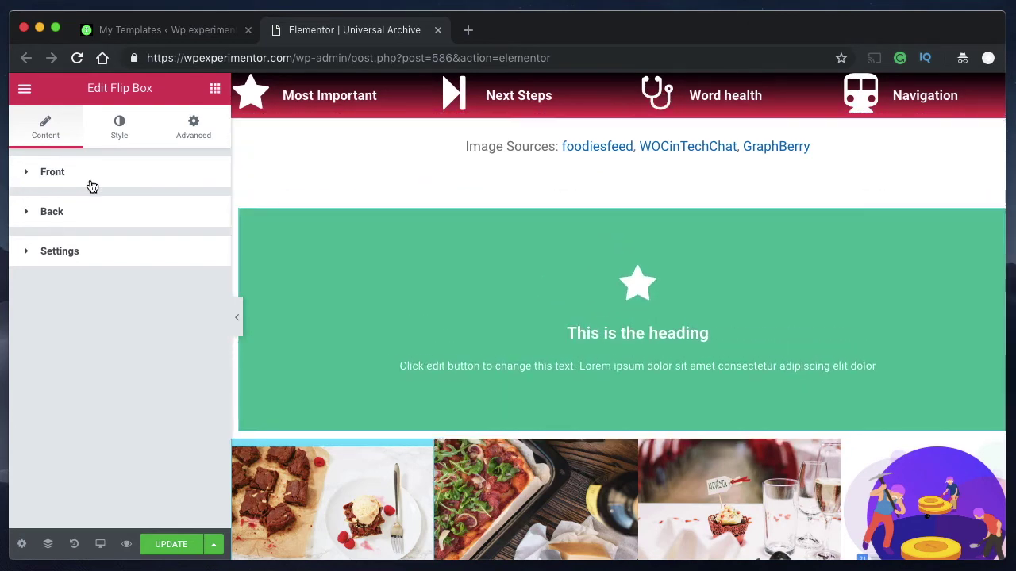
pyautogui.click(92, 184)
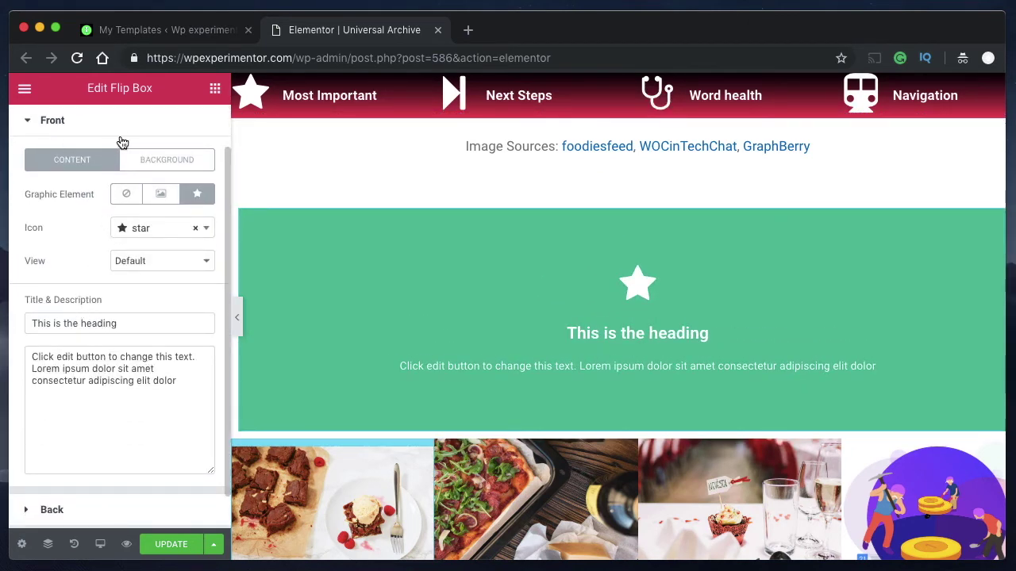
pyautogui.click(119, 127)
# Step: Give the back side of the flip box a classic background in black #000000
pyautogui.click(101, 211)
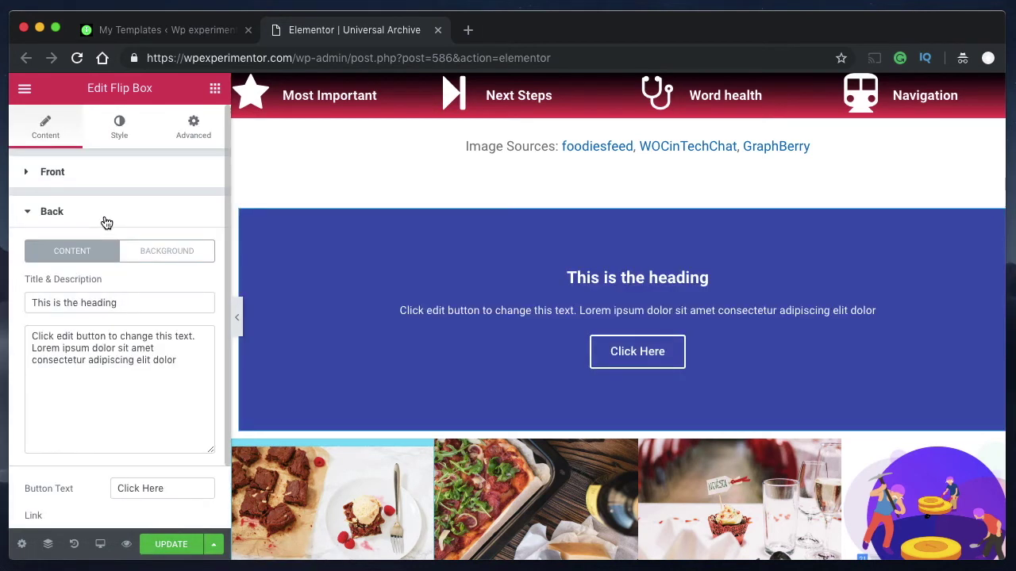
pyautogui.click(161, 187)
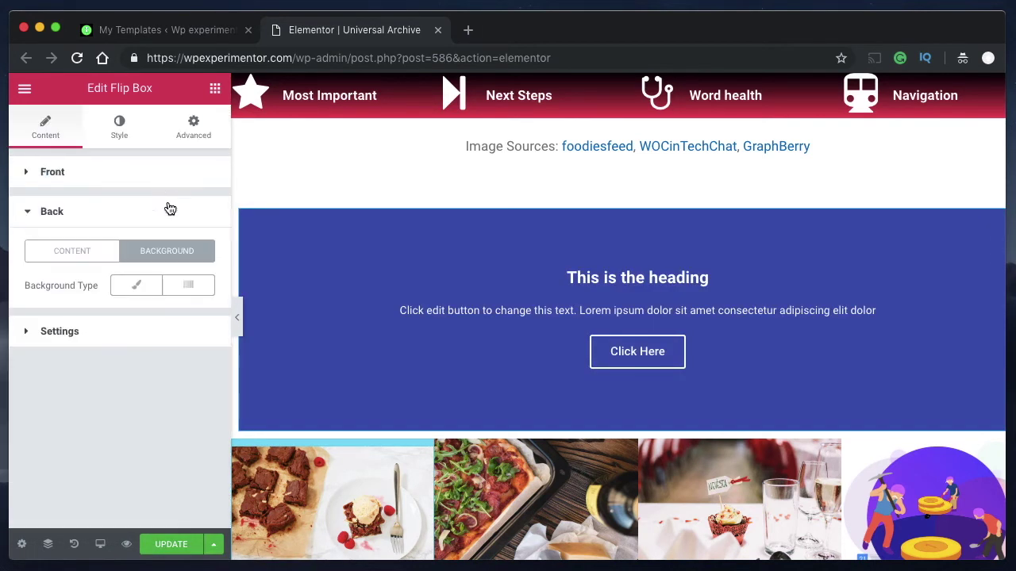
pyautogui.click(139, 283)
pyautogui.click(194, 318)
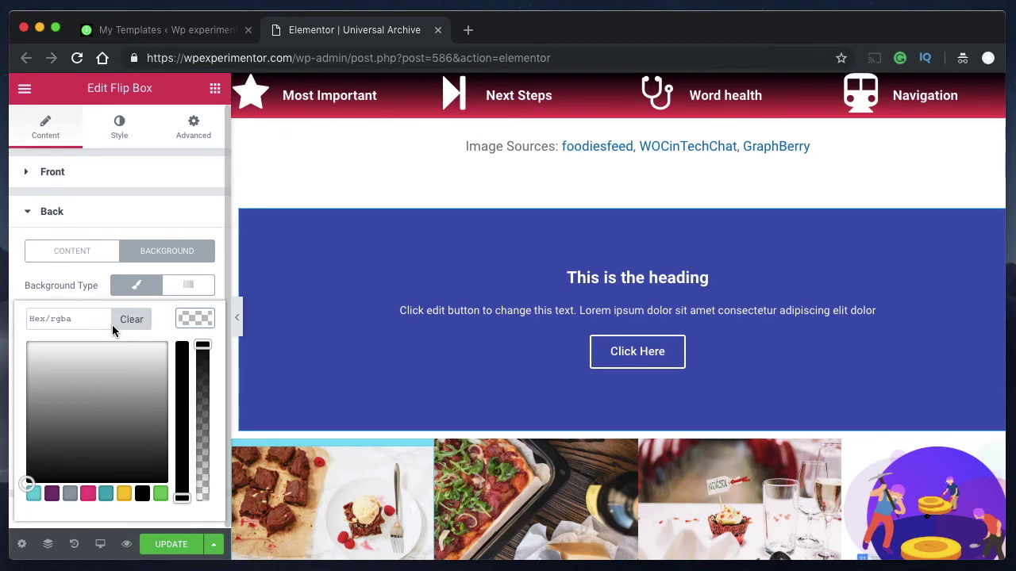
pyautogui.click(141, 498)
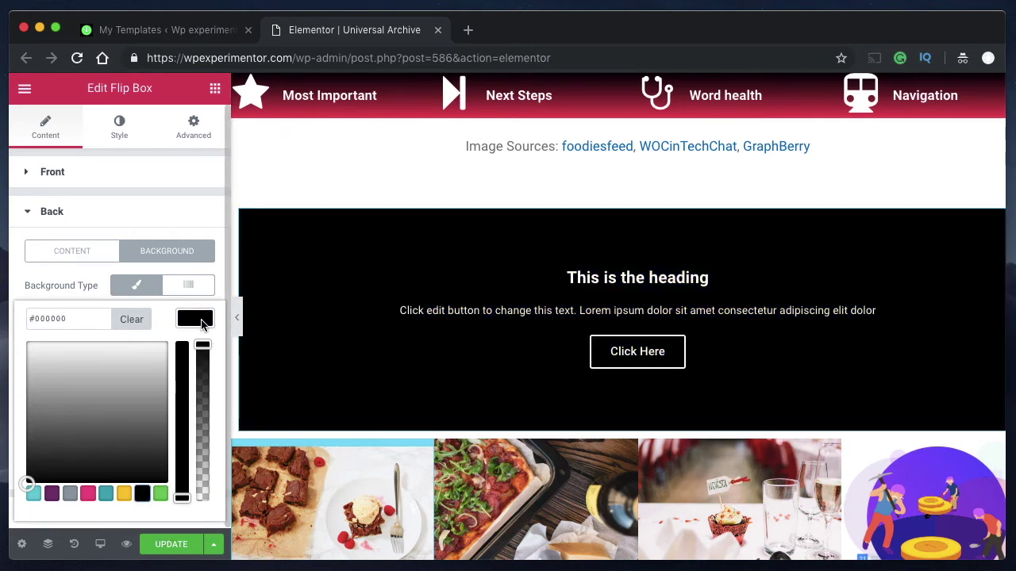
pyautogui.click(199, 321)
pyautogui.click(74, 221)
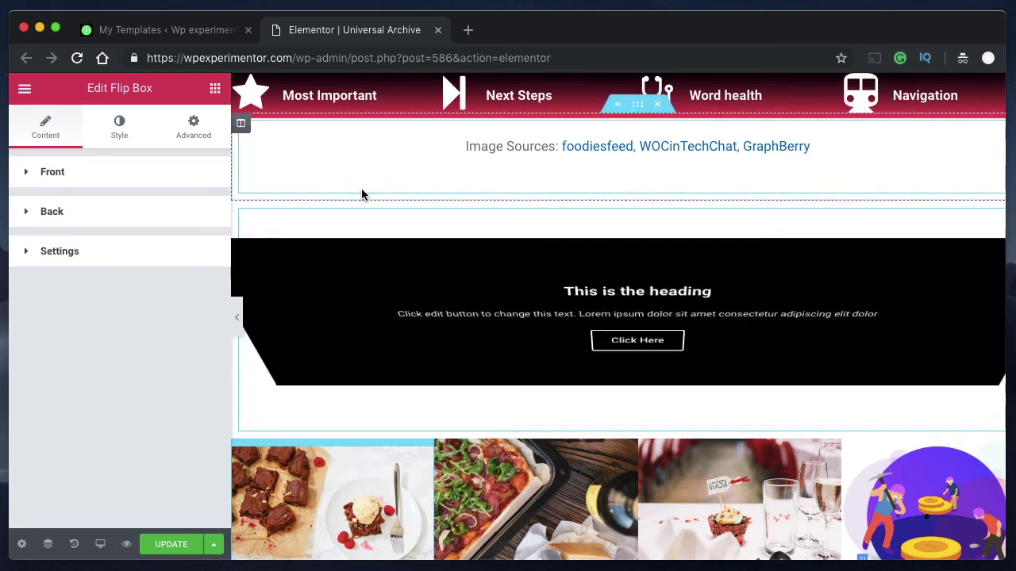
# Step: Set the flip box's flip effect to Slide
pyautogui.click(89, 258)
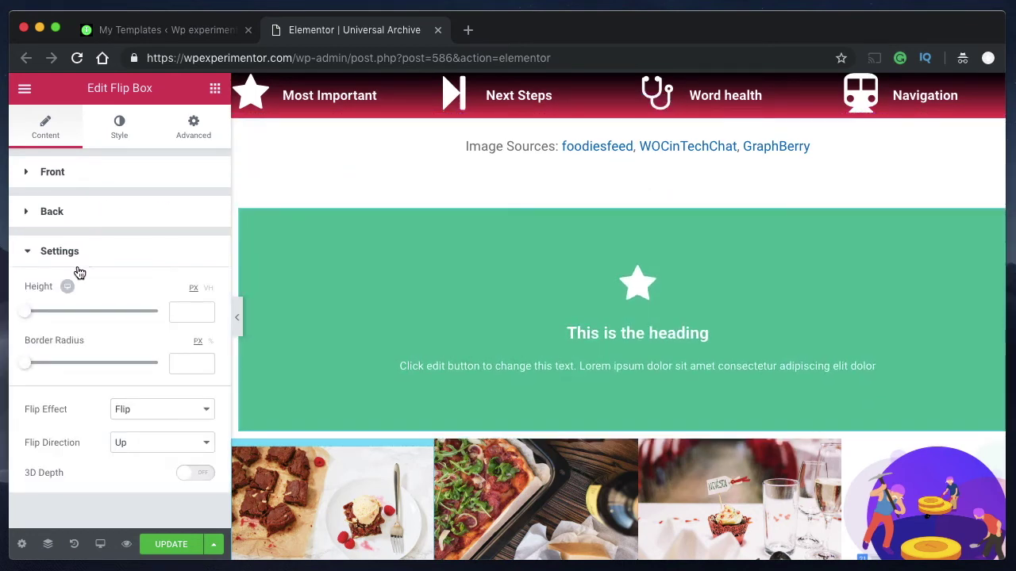
pyautogui.click(167, 421)
pyautogui.click(152, 423)
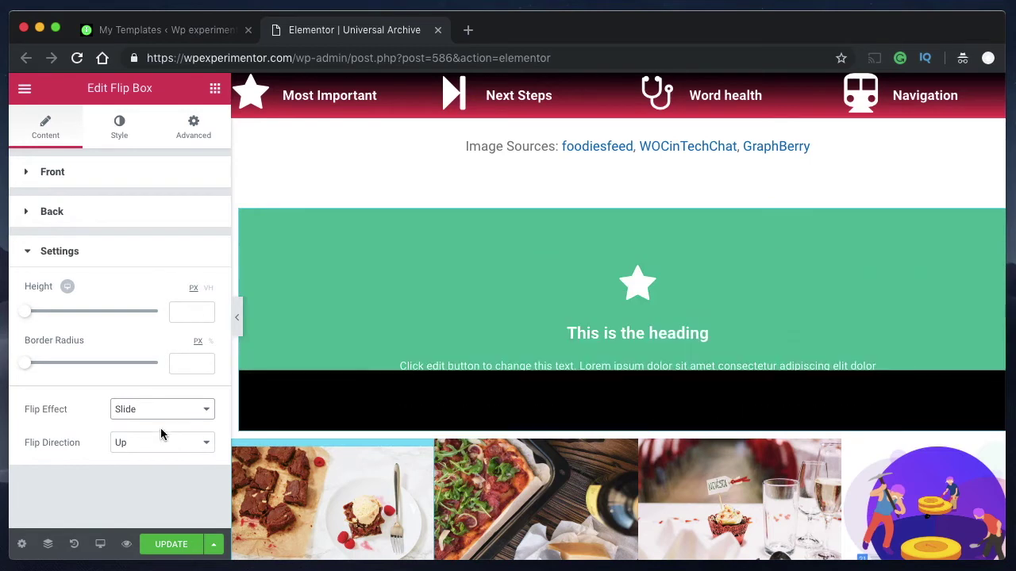
# Step: Set the flip box's height to 245 px and border radius to 51 px, and preview it at full page width
pyautogui.moveTo(23, 315); pyautogui.dragTo(48, 314)
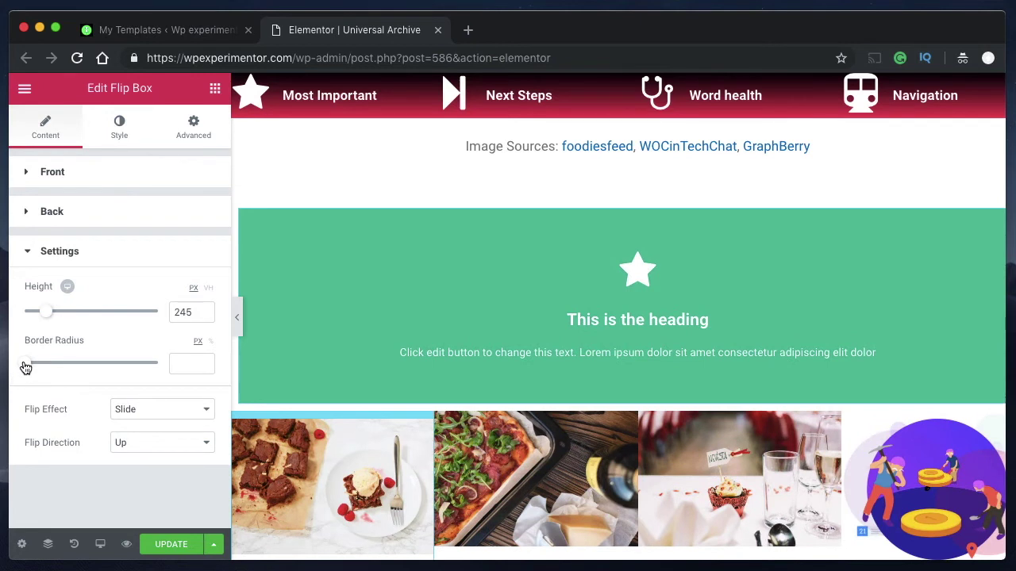
pyautogui.moveTo(83, 363); pyautogui.dragTo(128, 361)
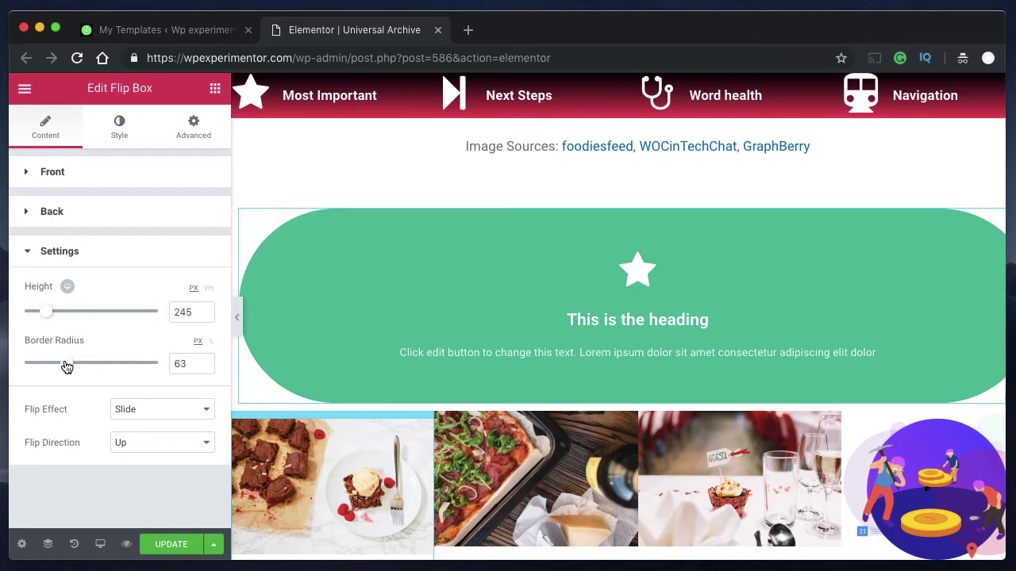
pyautogui.moveTo(59, 365); pyautogui.dragTo(11, 351)
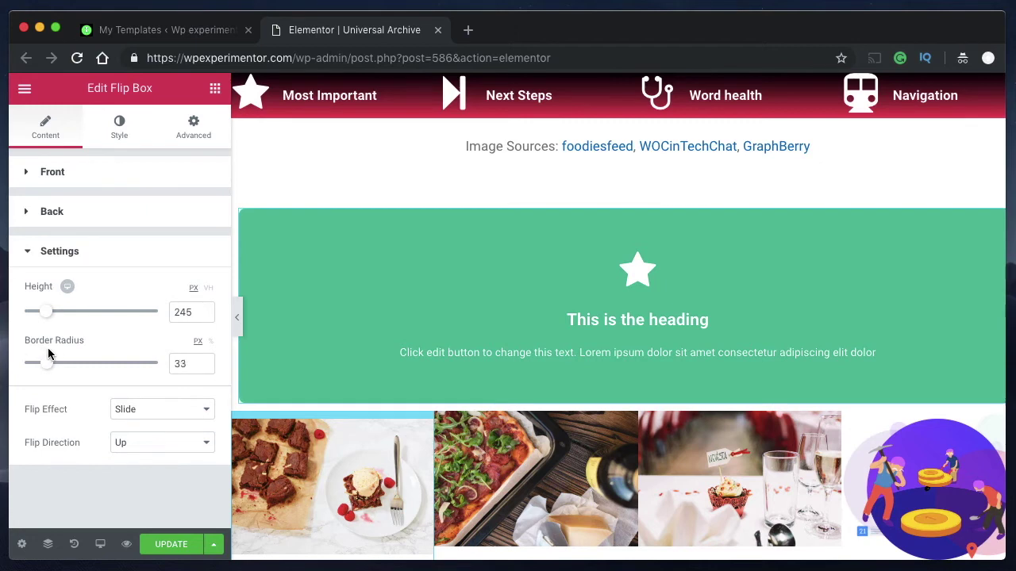
pyautogui.moveTo(57, 354); pyautogui.dragTo(58, 354)
pyautogui.moveTo(578, 279)
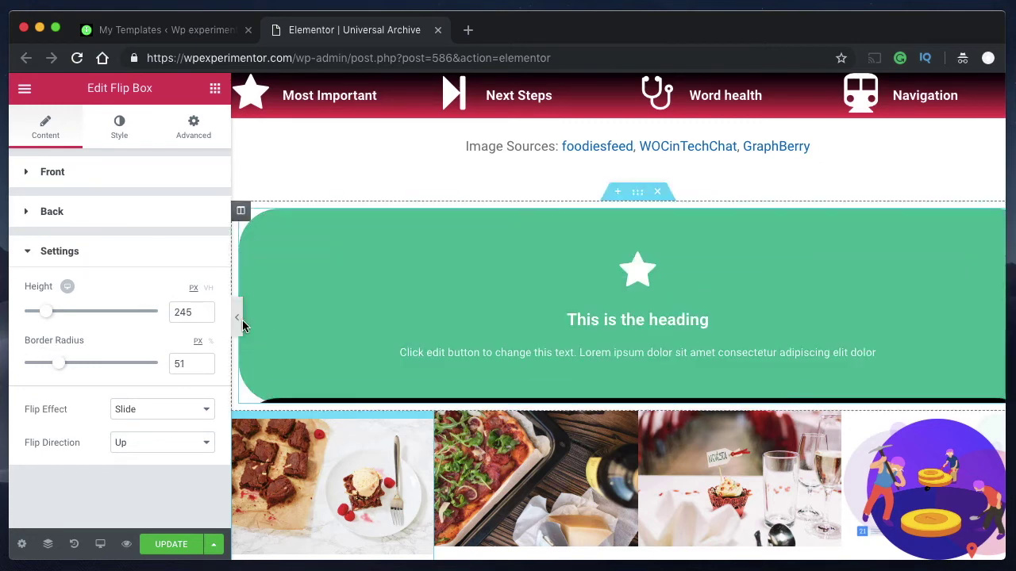
pyautogui.click(237, 318)
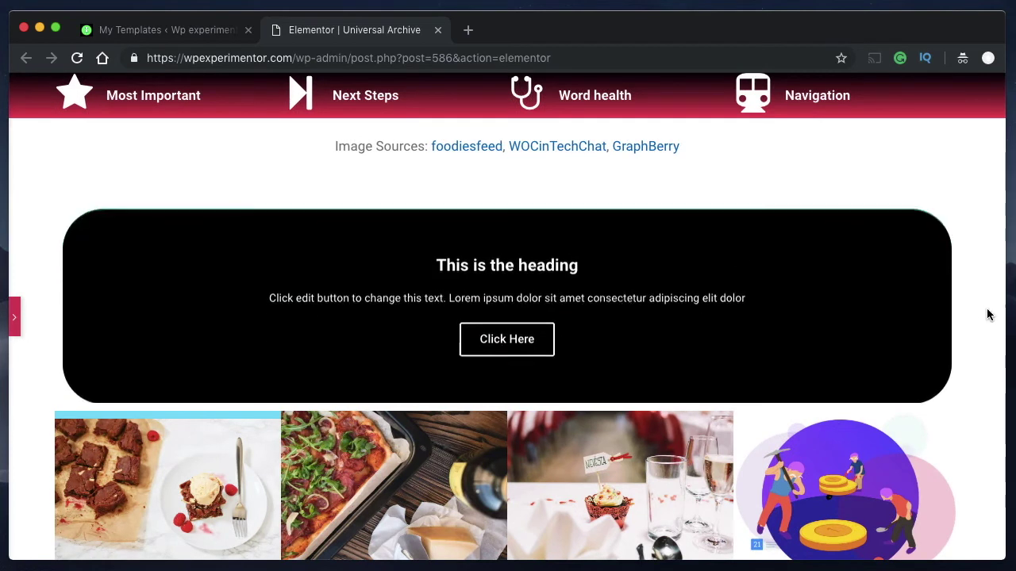
# Step: Preview the flip box's slide effect at full page width and look over the style settings of its front side
pyautogui.moveTo(712, 277)
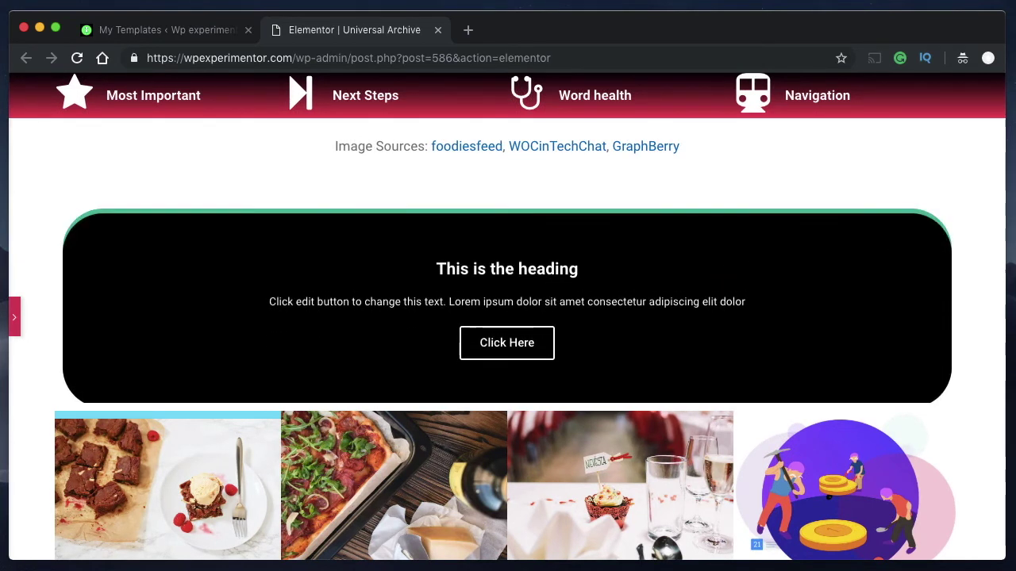
pyautogui.click(16, 329)
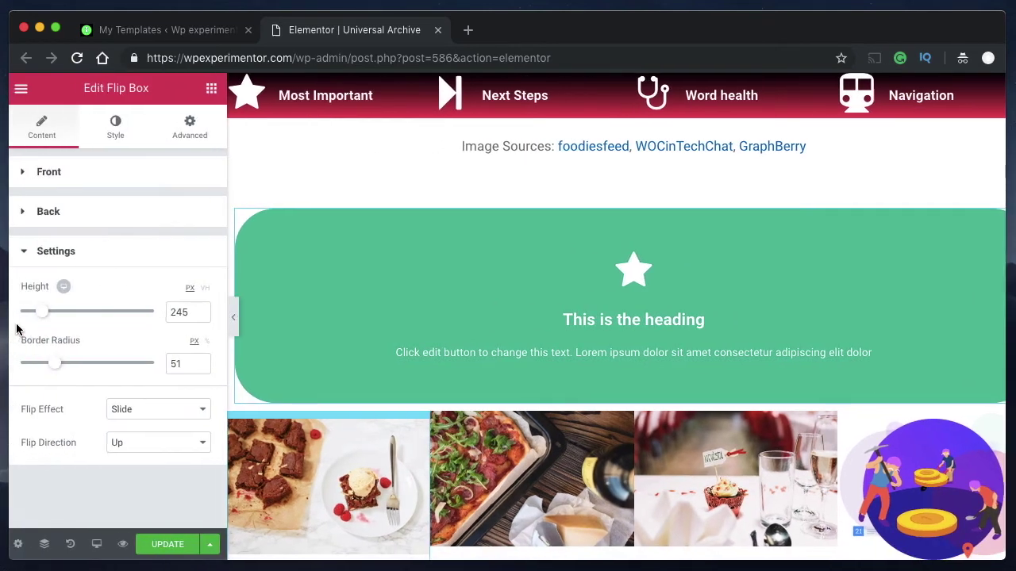
pyautogui.click(114, 134)
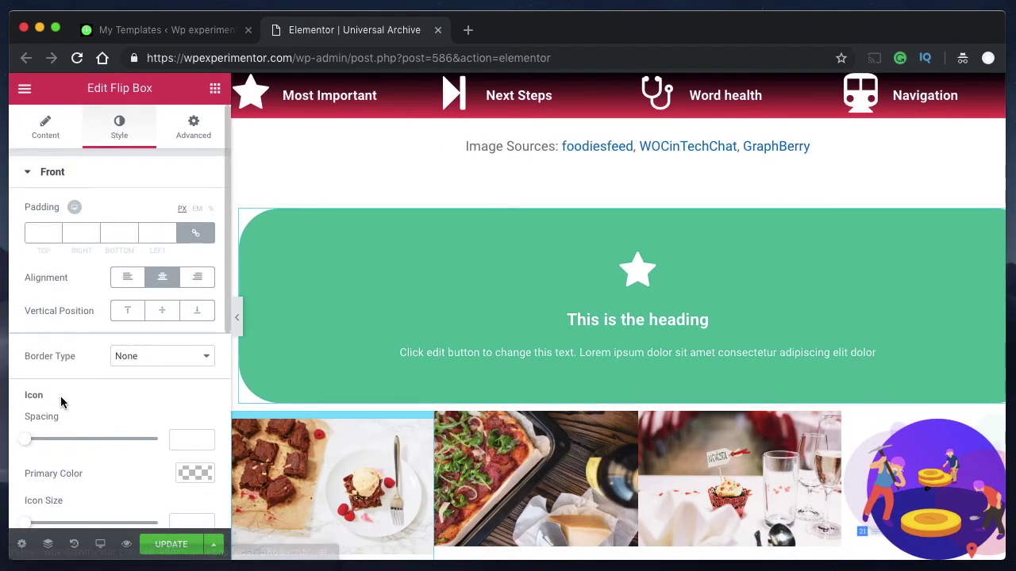
pyautogui.click(63, 173)
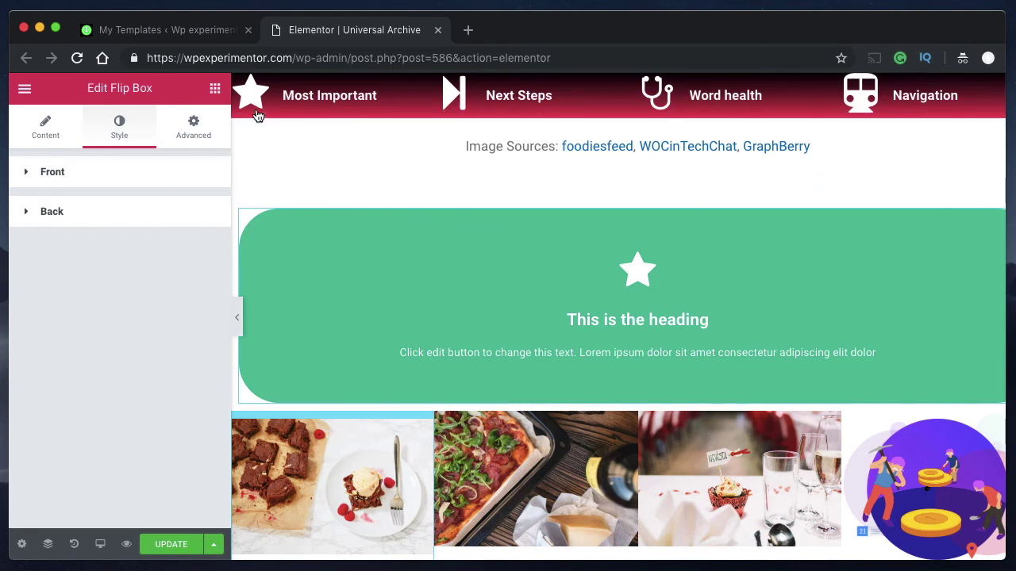
# Step: Delete the flip box and add a Call to Action widget in its place
pyautogui.rightClick(399, 243)
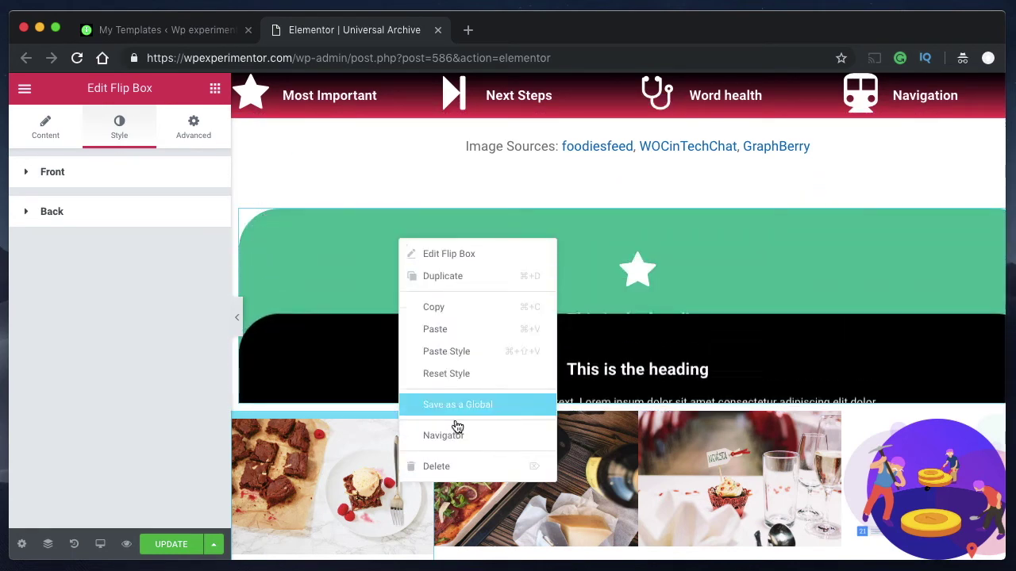
pyautogui.click(468, 466)
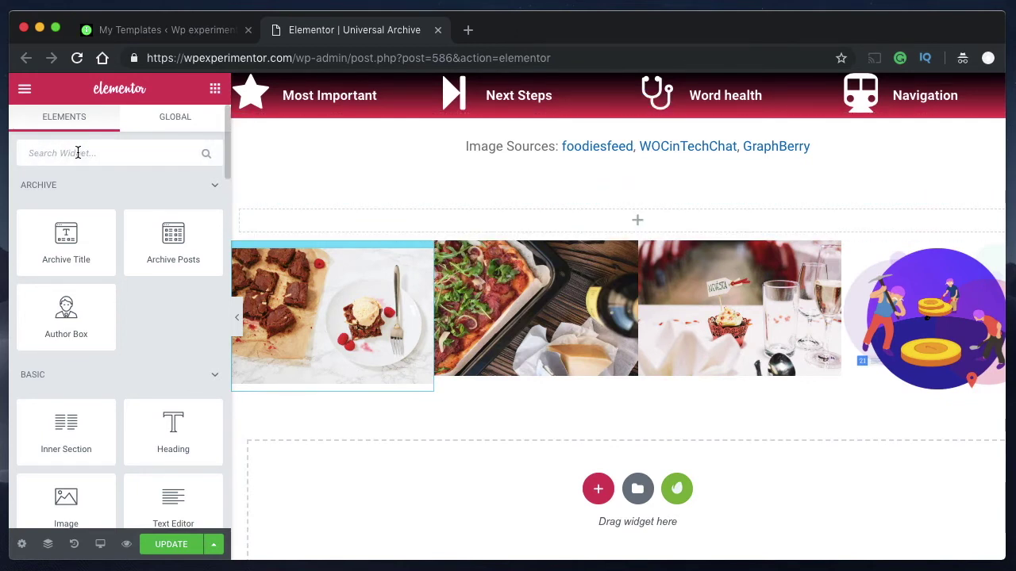
pyautogui.write('call')
pyautogui.moveTo(66, 203); pyautogui.dragTo(537, 225)
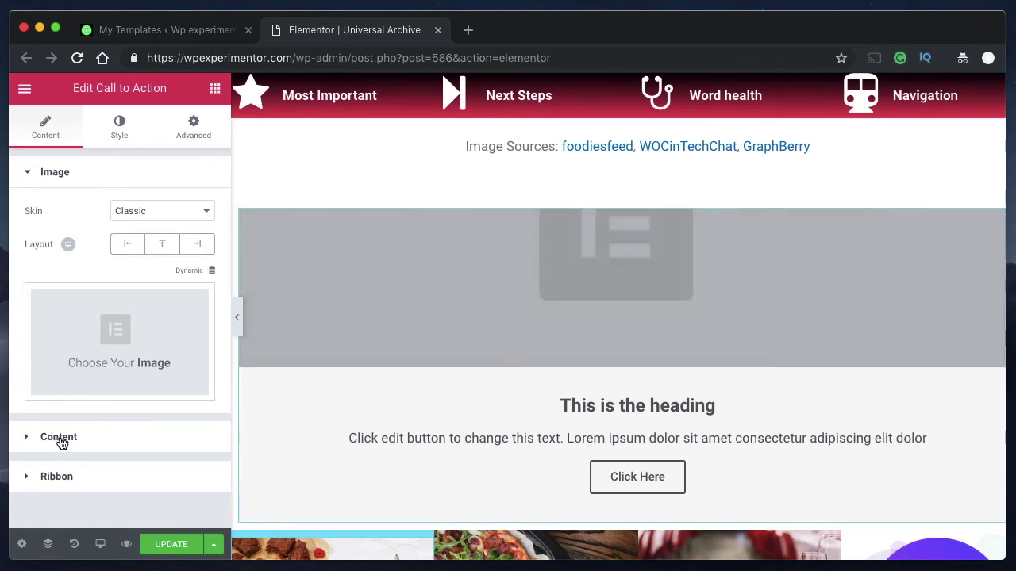
pyautogui.click(158, 214)
pyautogui.click(157, 222)
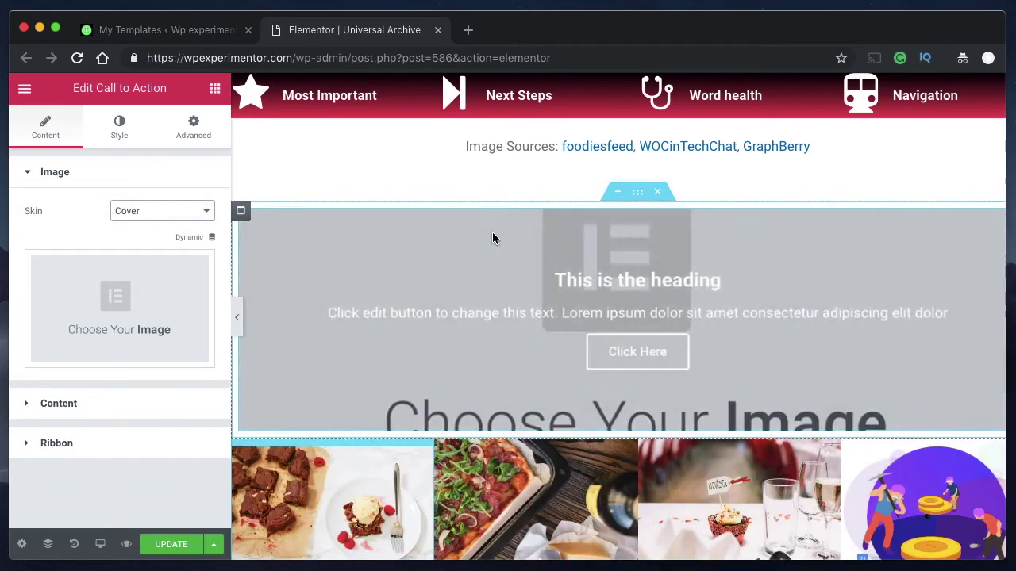
pyautogui.click(151, 272)
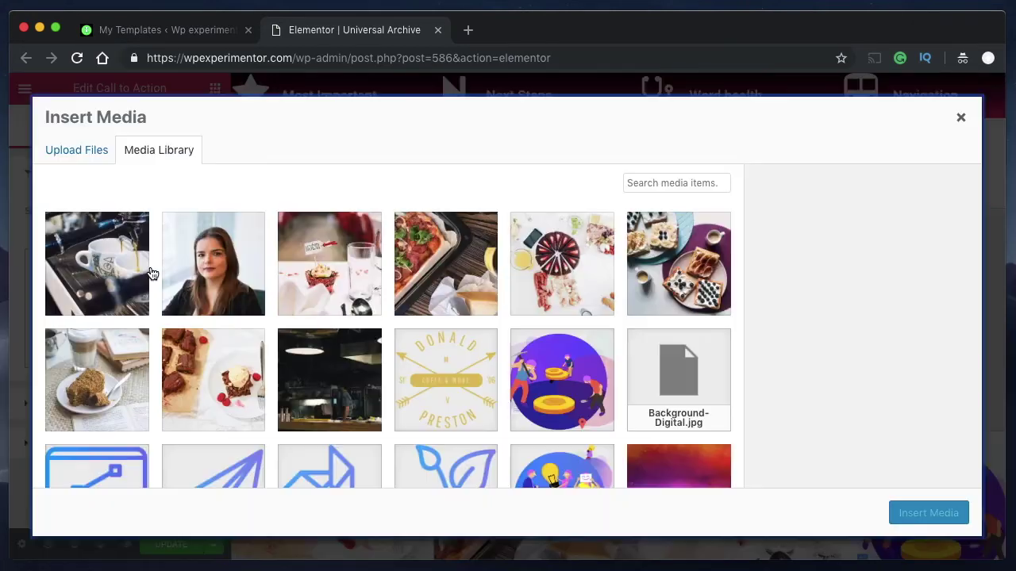
pyautogui.click(229, 271)
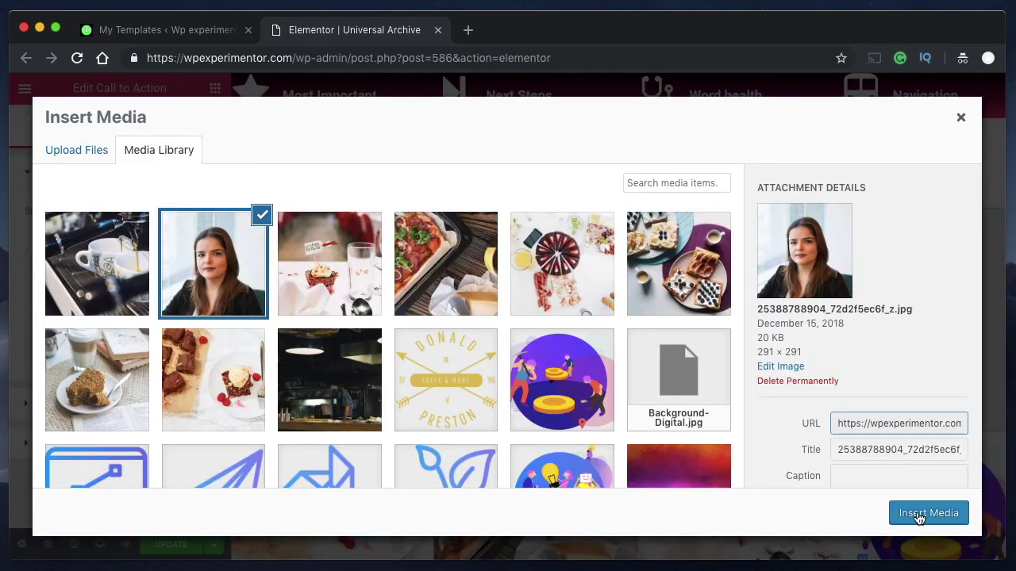
pyautogui.click(919, 515)
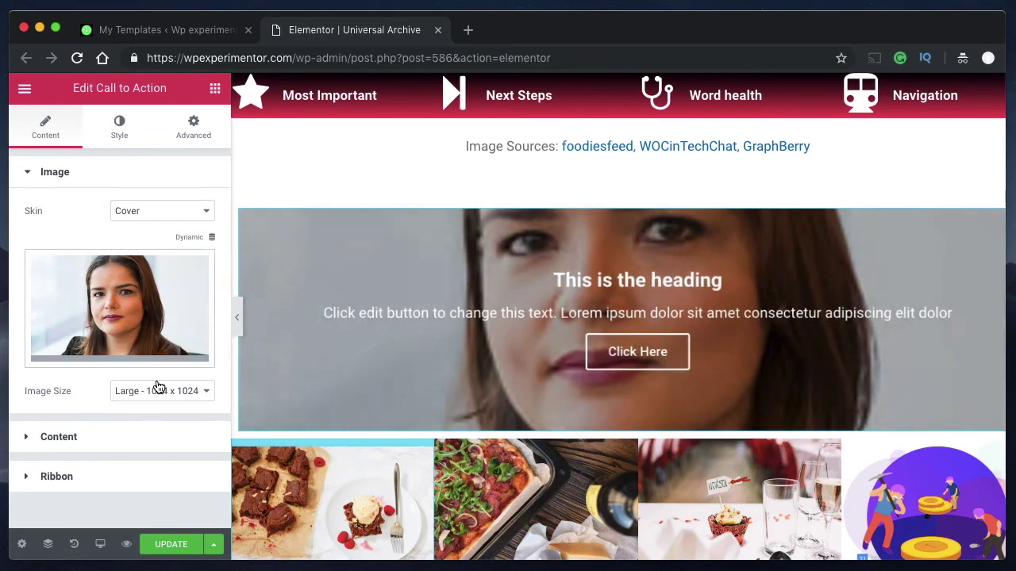
# Step: Add a ribbon titled "new" to the Call to Action and preview it at full page width
pyautogui.click(119, 441)
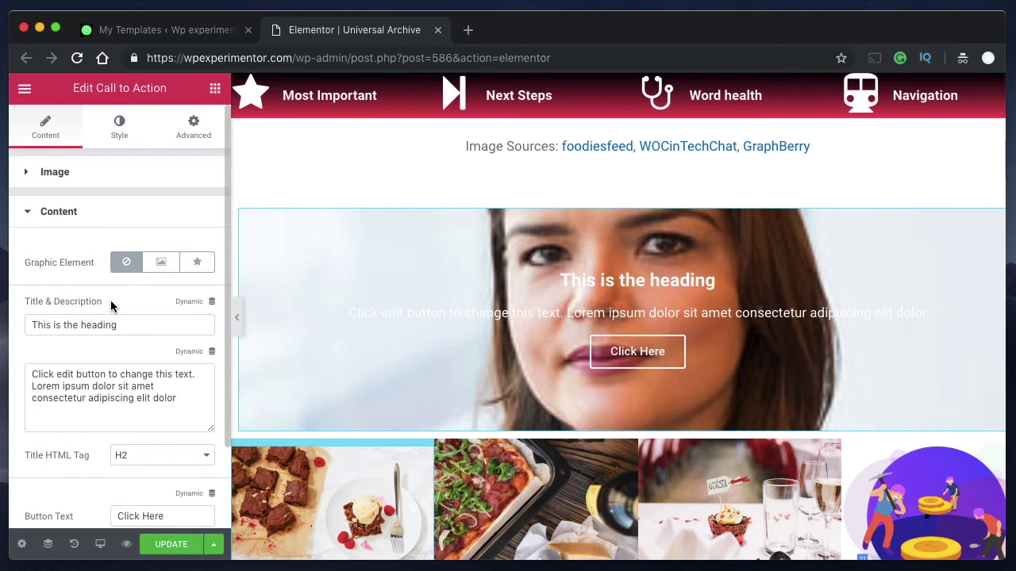
pyautogui.scroll(-3, 111, 300)
pyautogui.click(75, 514)
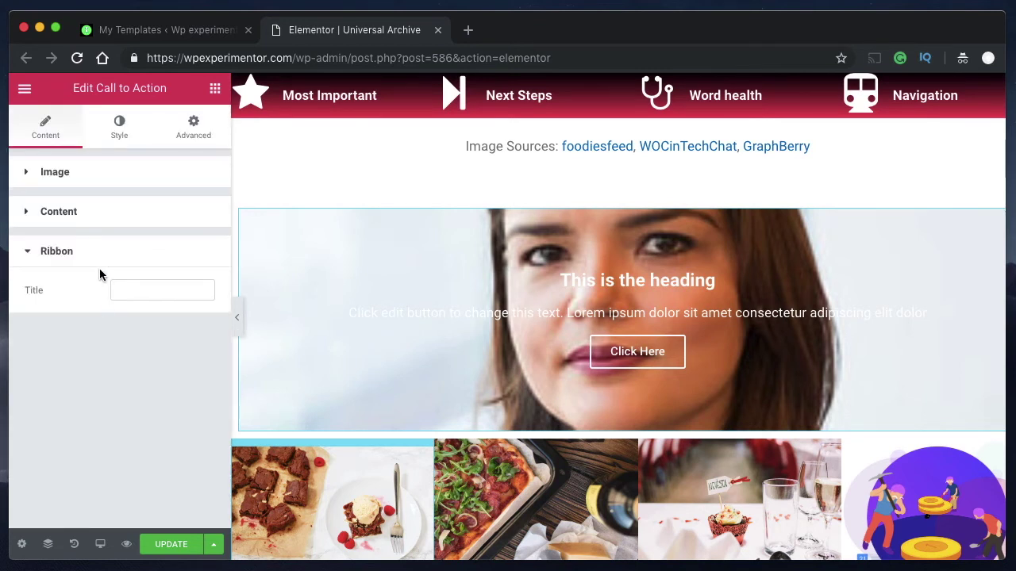
pyautogui.click(138, 287)
pyautogui.write('new')
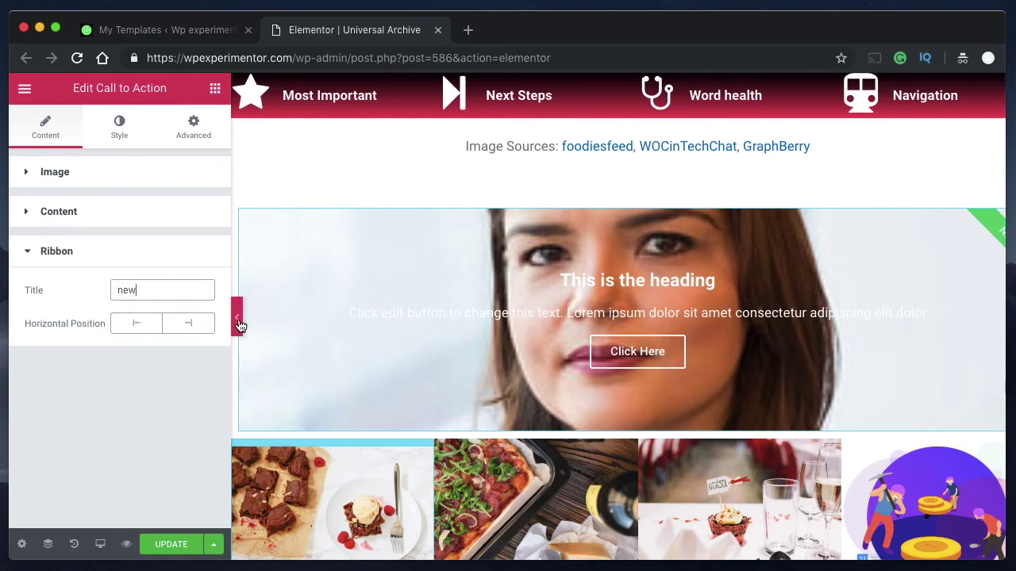
pyautogui.click(236, 314)
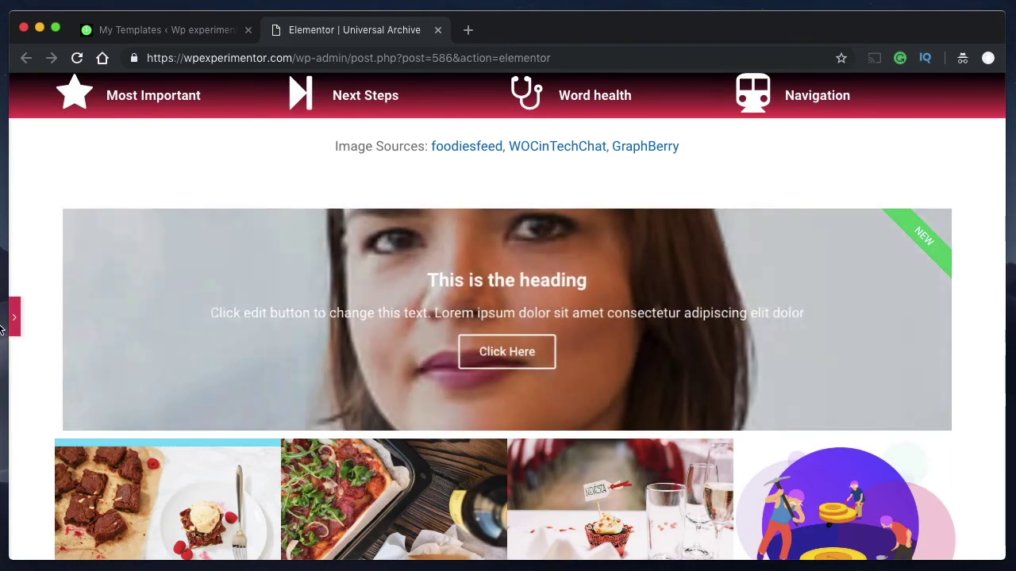
pyautogui.click(16, 323)
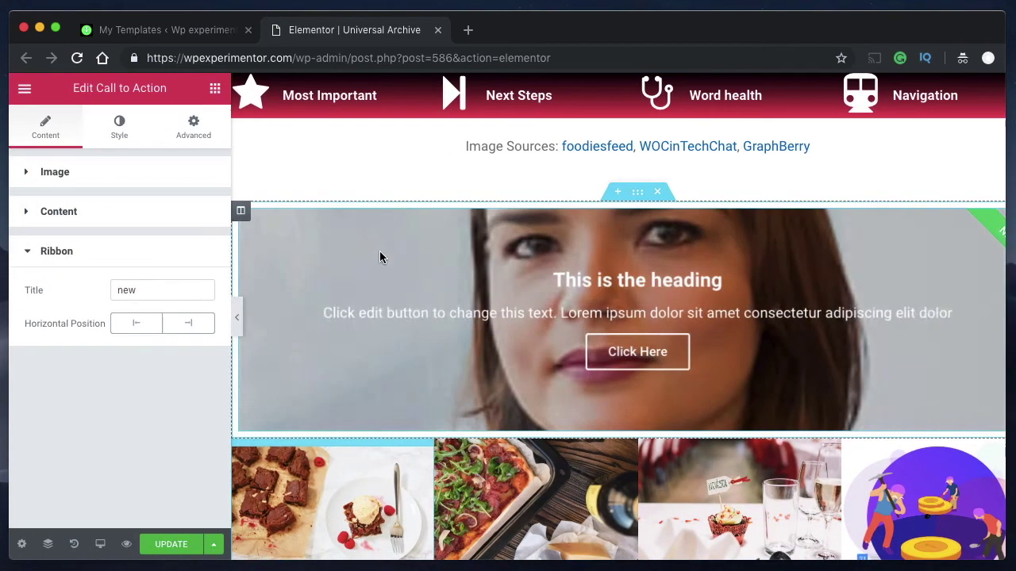
# Step: Set the hover color of the Call to Action's description to pink #f12184
pyautogui.click(119, 127)
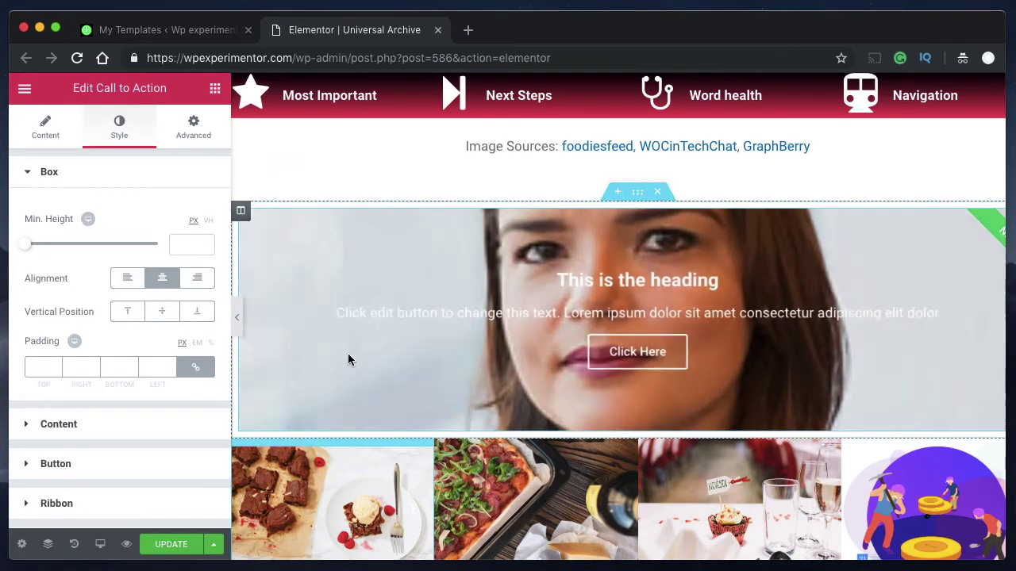
pyautogui.click(153, 424)
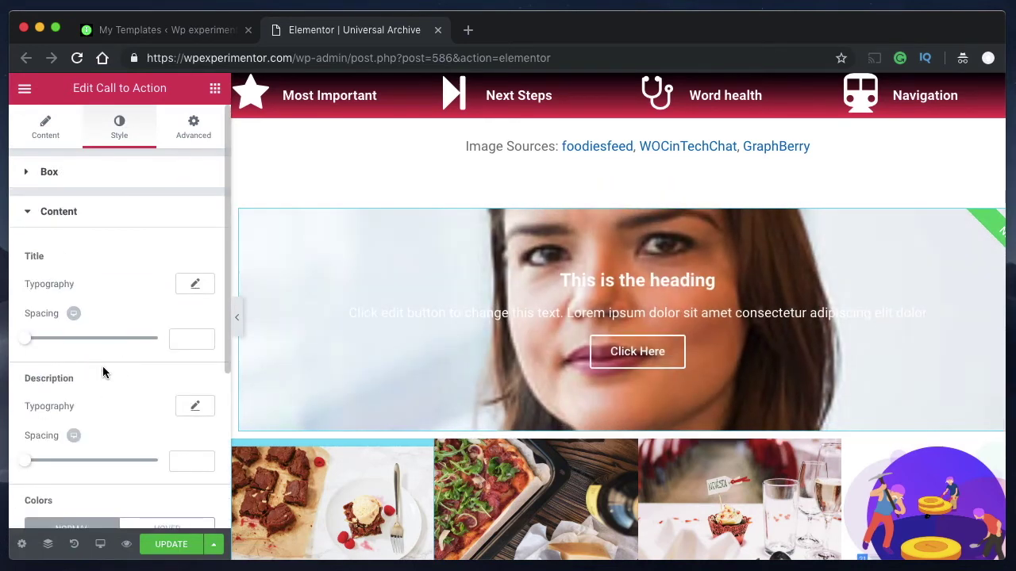
pyautogui.scroll(-5, 102, 370)
pyautogui.scroll(-1, 103, 365)
pyautogui.click(156, 306)
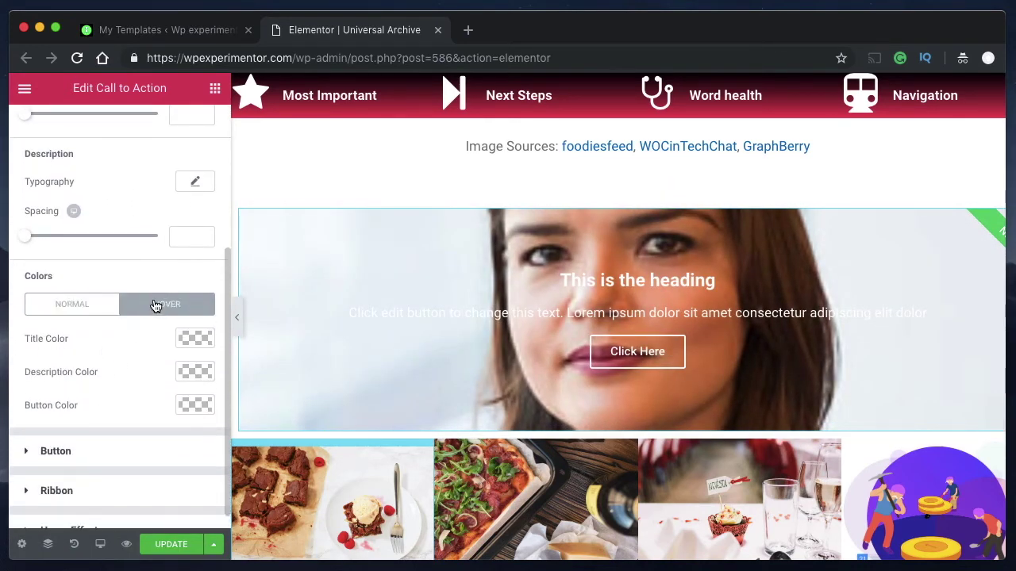
pyautogui.click(192, 371)
pyautogui.scroll(-2, 102, 453)
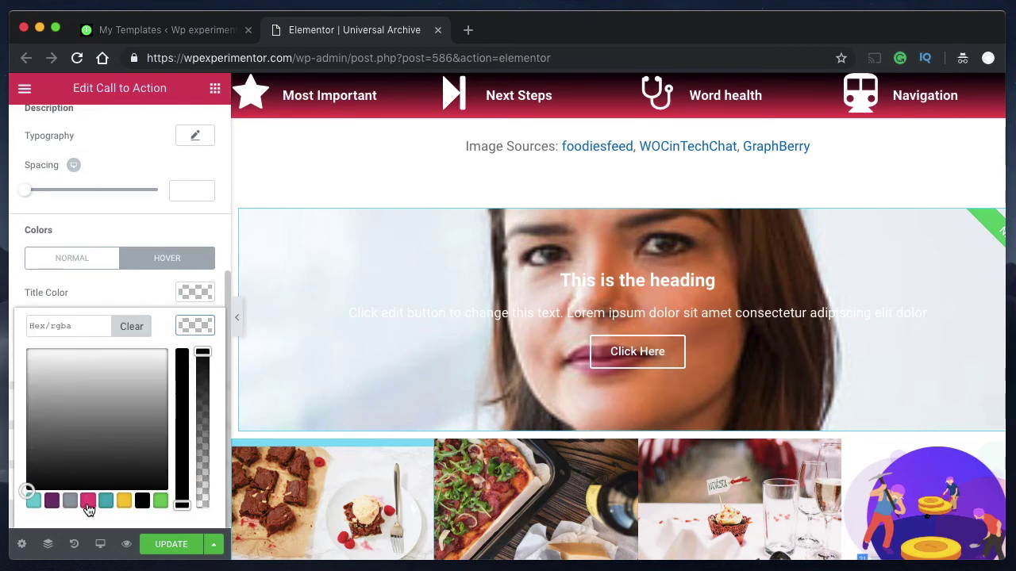
pyautogui.click(87, 502)
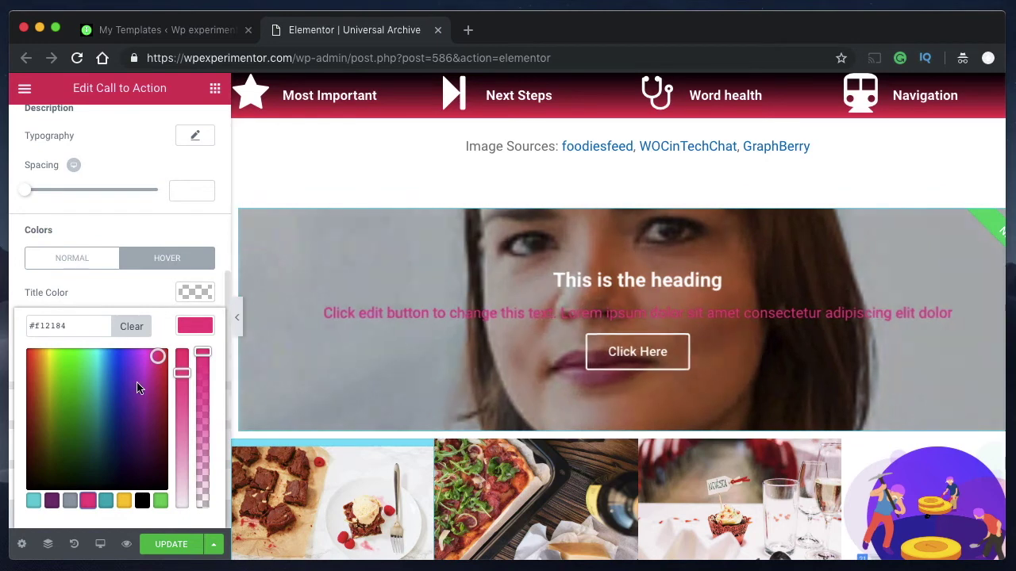
pyautogui.click(188, 328)
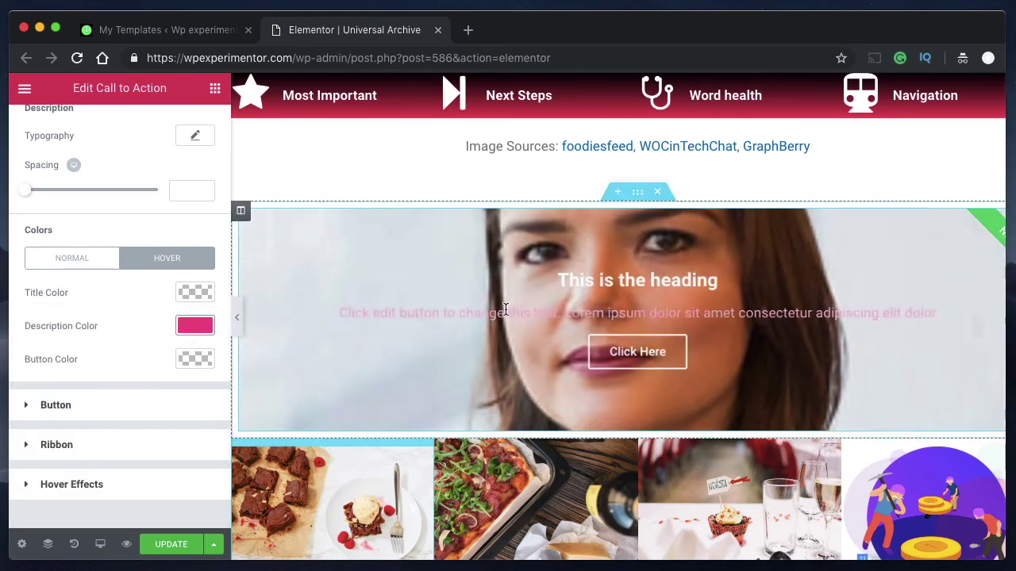
# Step: Set the hover color of the Call to Action's button to pink #f12184
pyautogui.click(197, 361)
pyautogui.scroll(-1, 130, 414)
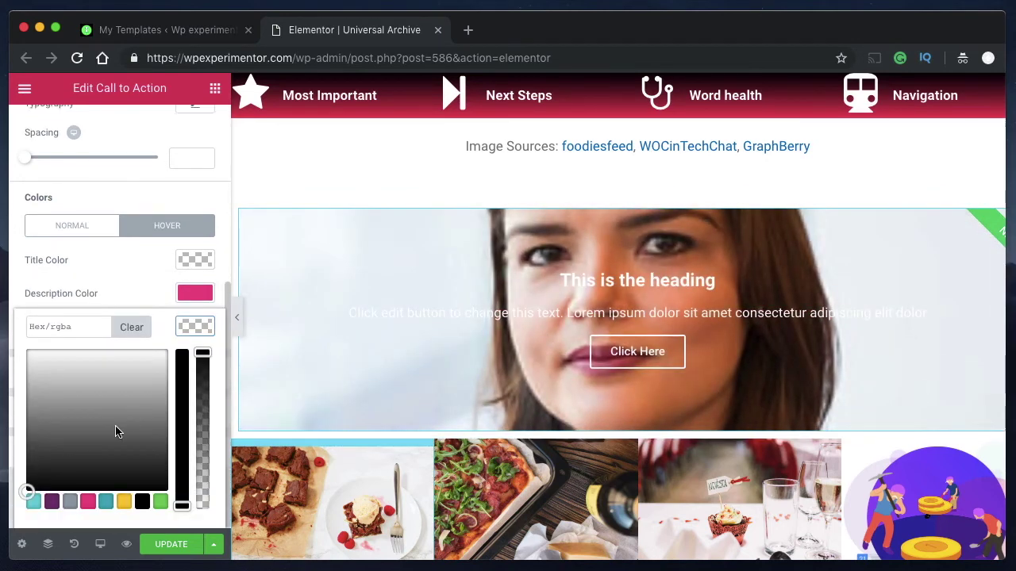
pyautogui.click(90, 501)
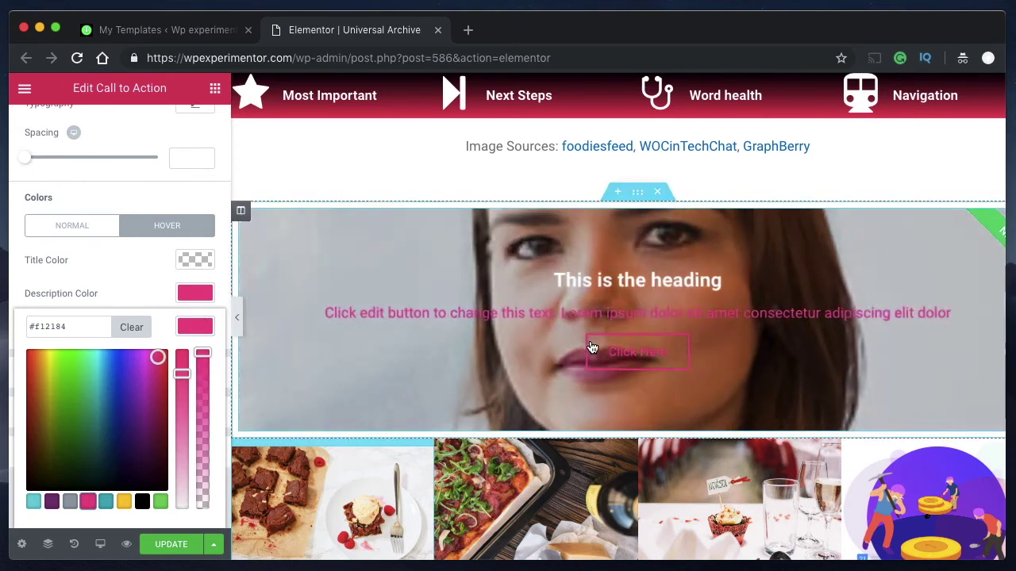
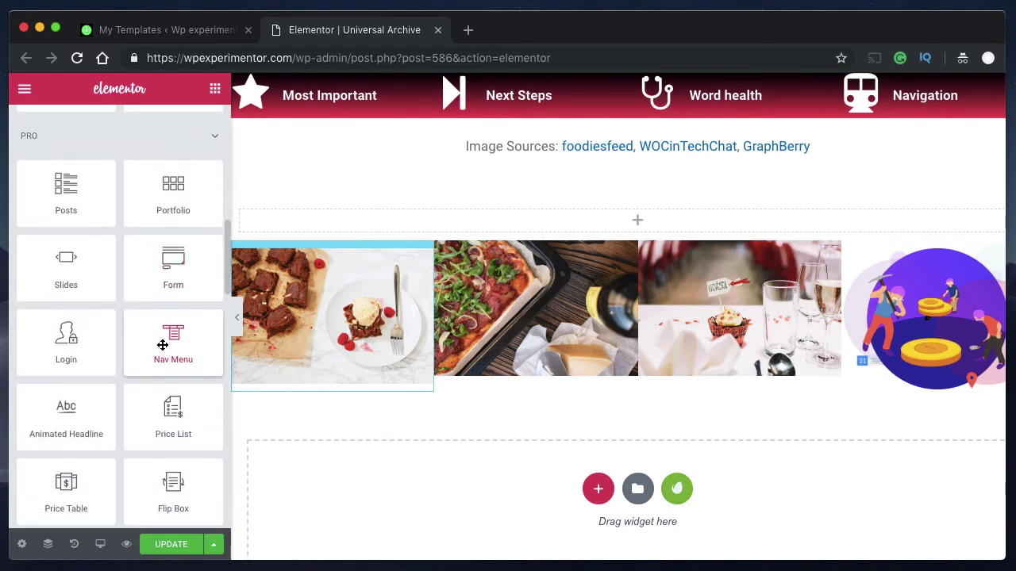
# Step: Add a Media Carousel widget to the empty column and use foodiesfeed.com_Wedding_15.jpg as its first slide's image
pyautogui.scroll(-6, 162, 345)
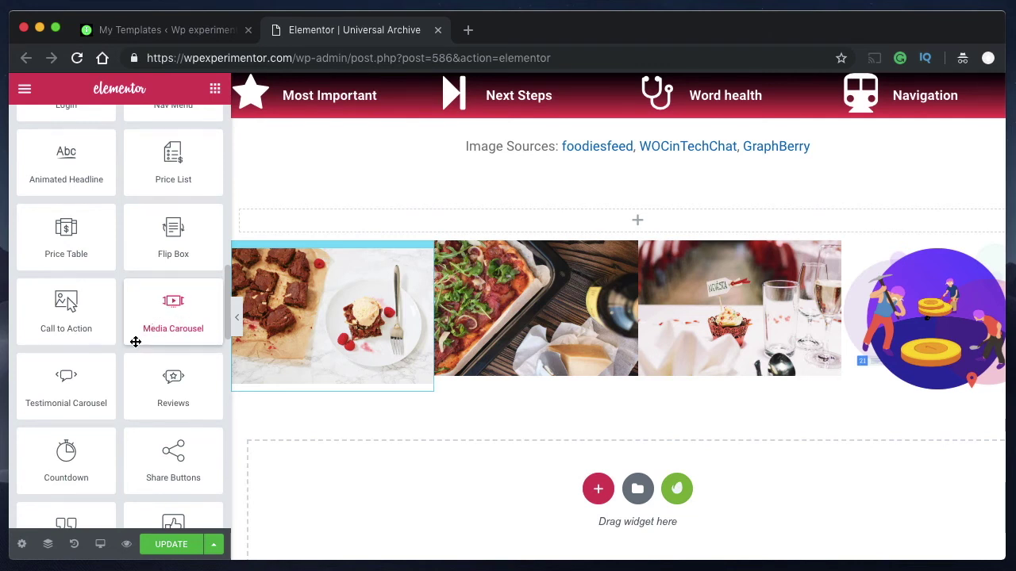
pyautogui.moveTo(162, 303); pyautogui.dragTo(639, 227)
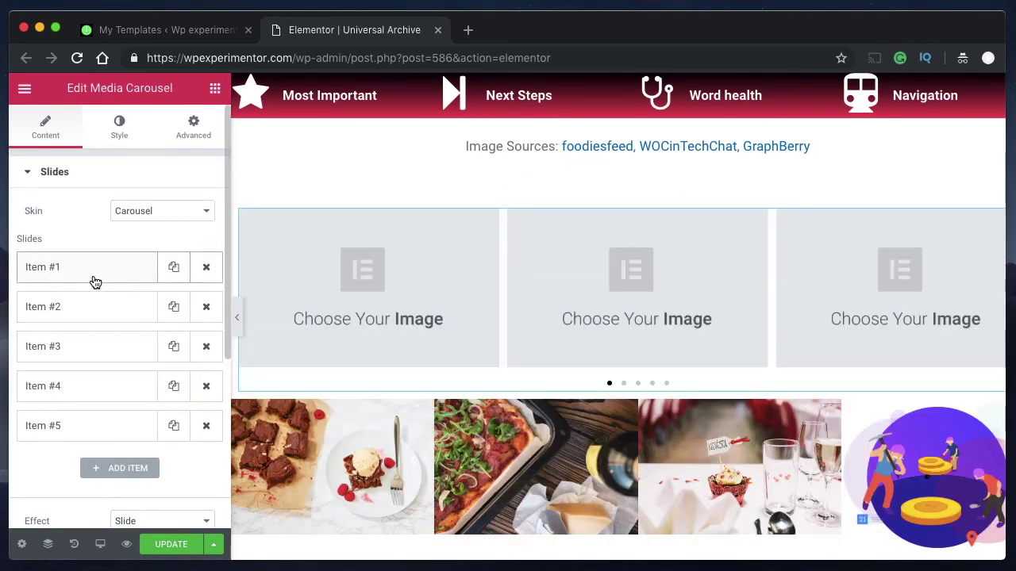
pyautogui.click(93, 278)
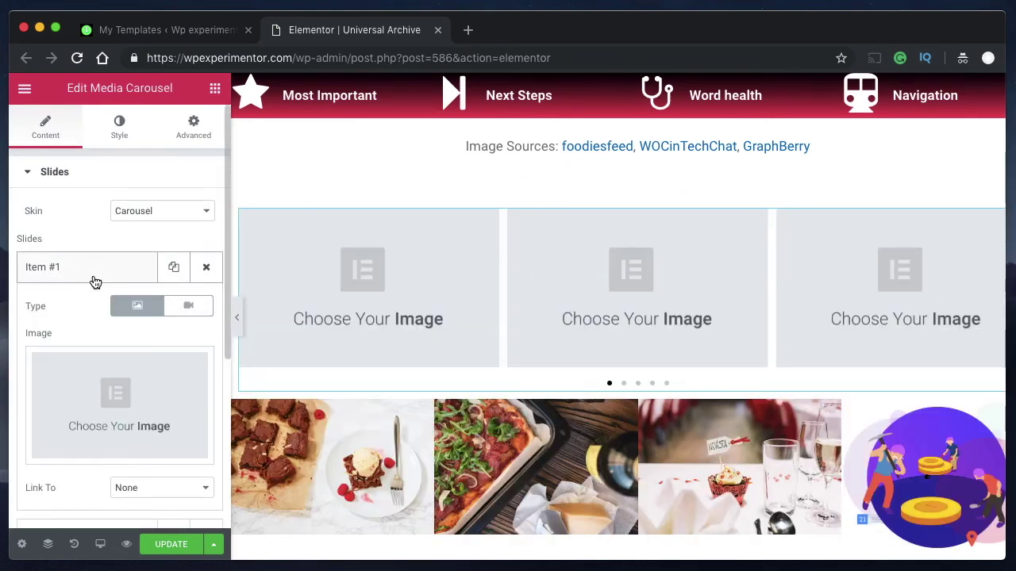
pyautogui.click(114, 389)
pyautogui.click(378, 253)
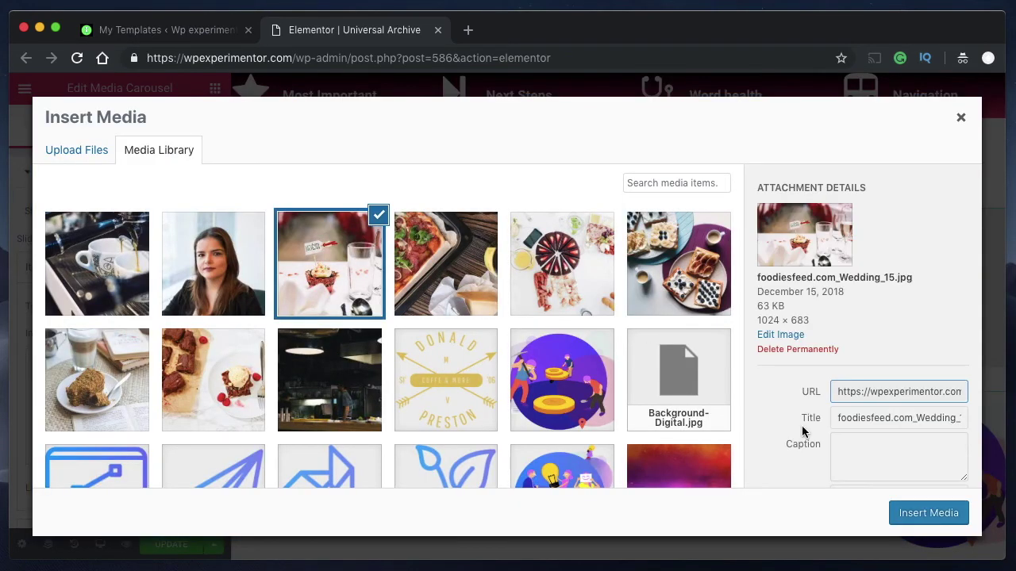
pyautogui.click(923, 516)
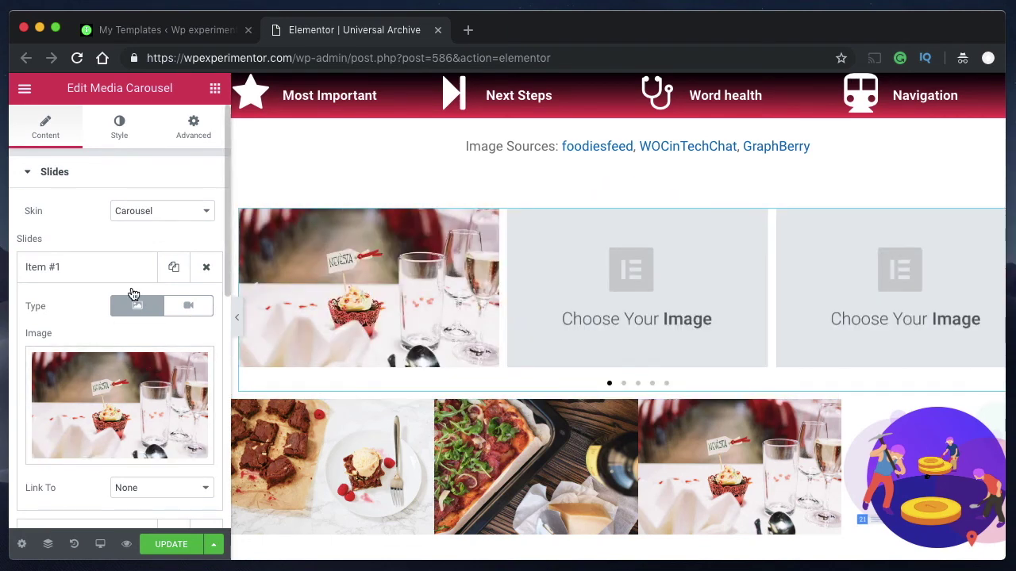
pyautogui.click(92, 273)
pyautogui.click(87, 313)
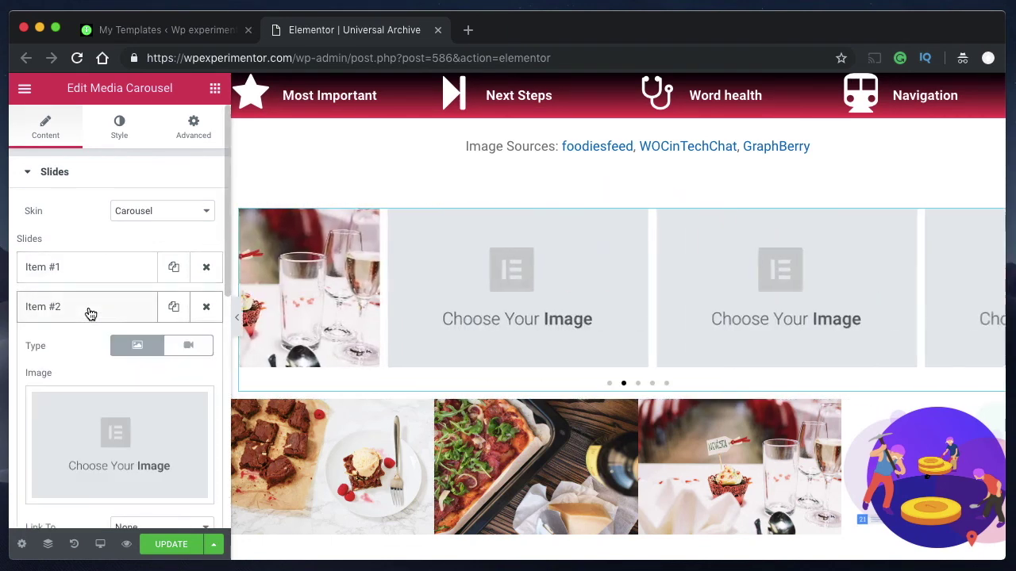
pyautogui.click(113, 431)
pyautogui.click(231, 283)
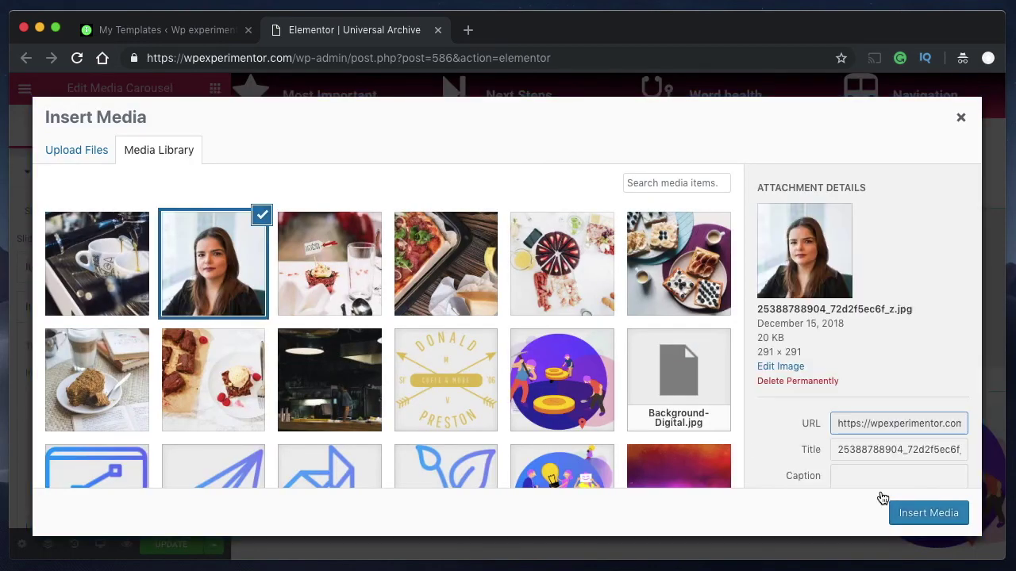
pyautogui.click(909, 518)
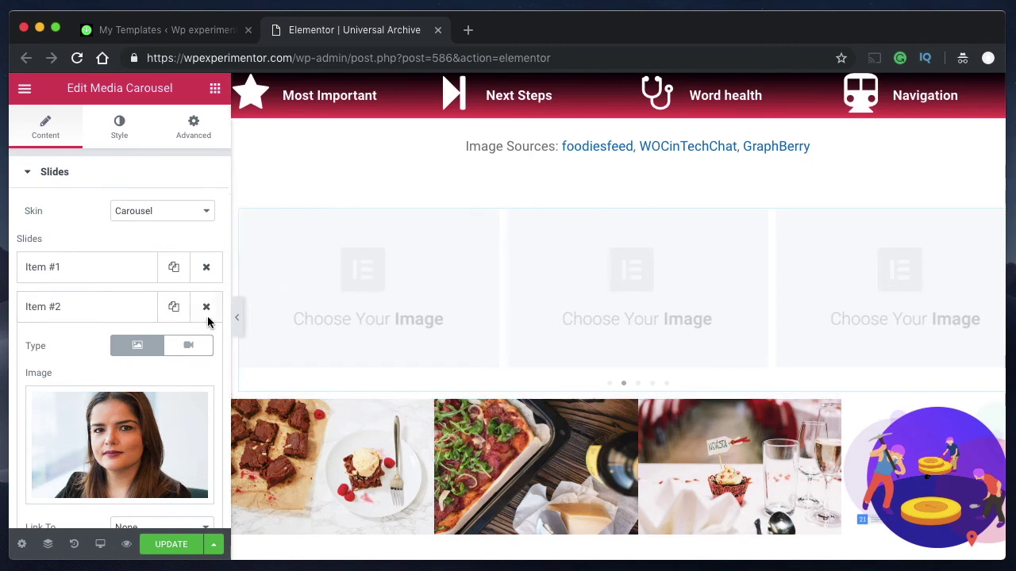
# Step: Remove the third, fourth and fifth slides from the media carousel
pyautogui.click(115, 307)
pyautogui.click(204, 358)
pyautogui.click(204, 358)
pyautogui.click(204, 358)
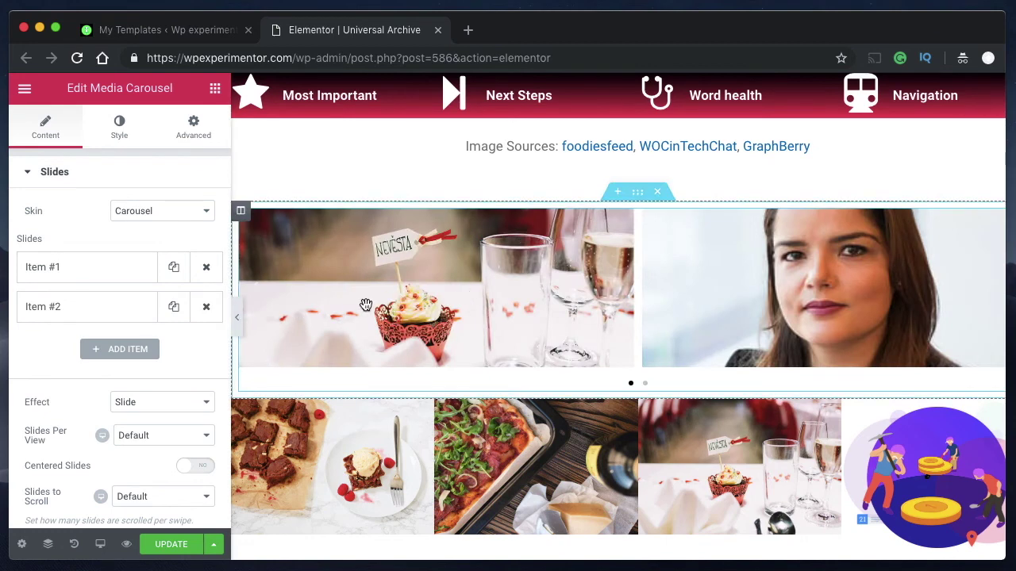
# Step: Set the media carousel's transition effect to Cube
pyautogui.click(163, 412)
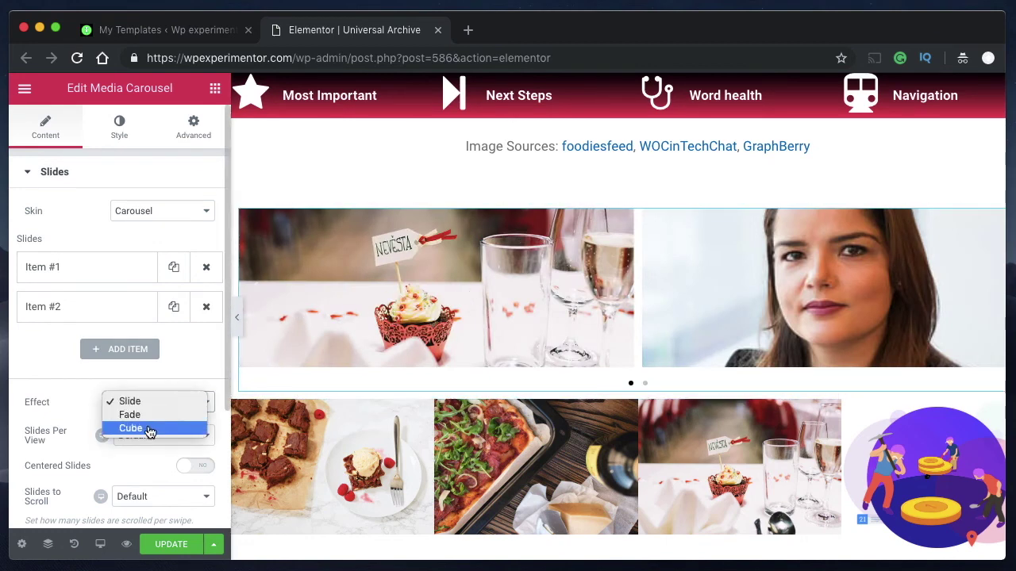
pyautogui.click(147, 426)
pyautogui.scroll(-2, 65, 350)
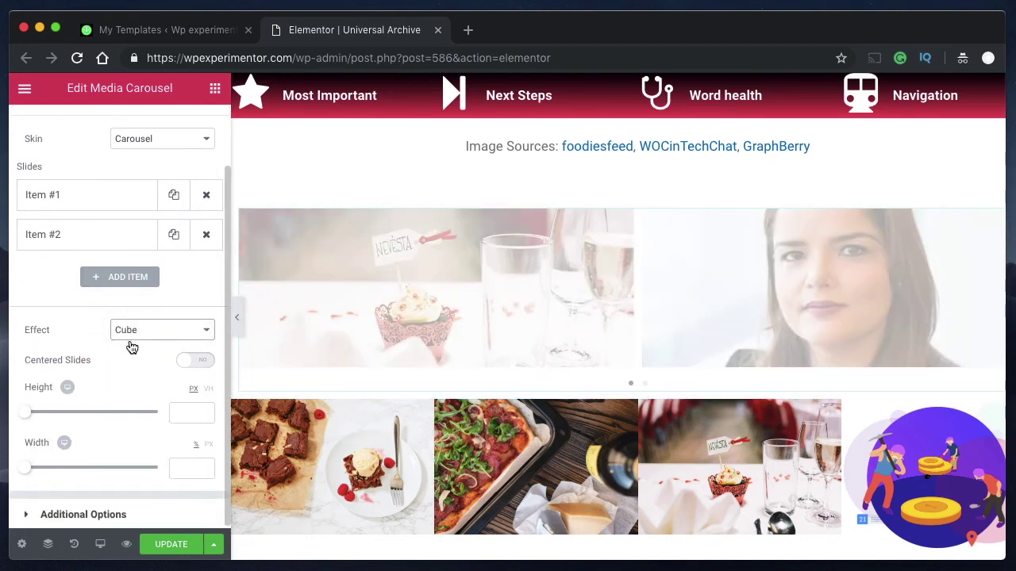
# Step: Size the media carousel to a height of 288 px and a width of 100%, with centered slides enabled
pyautogui.moveTo(26, 414); pyautogui.dragTo(52, 419)
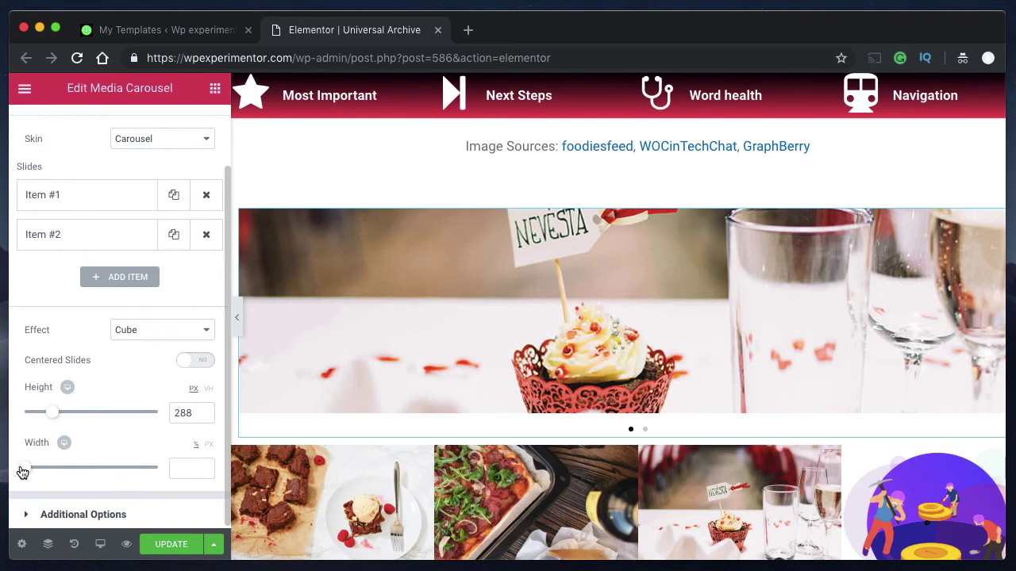
pyautogui.moveTo(26, 474); pyautogui.dragTo(156, 463)
pyautogui.scroll(-1, 123, 431)
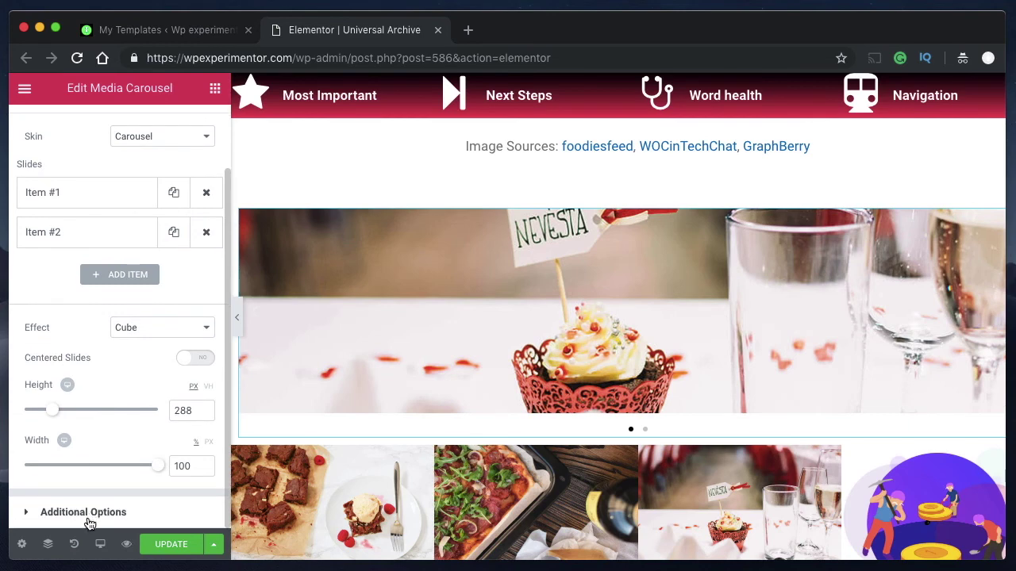
pyautogui.click(195, 358)
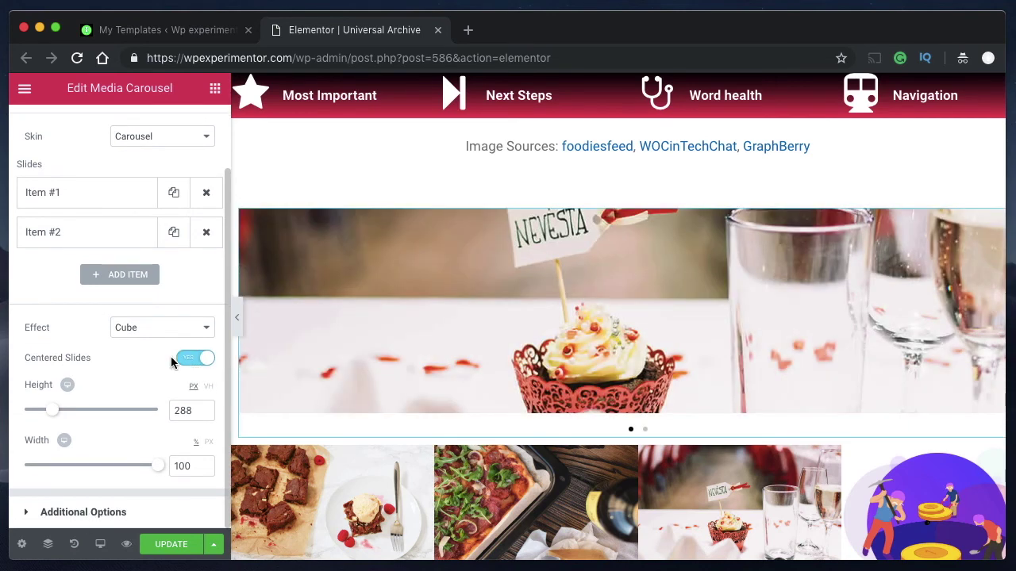
# Step: Hide the media carousel's navigation arrows and set its pagination to None
pyautogui.click(110, 514)
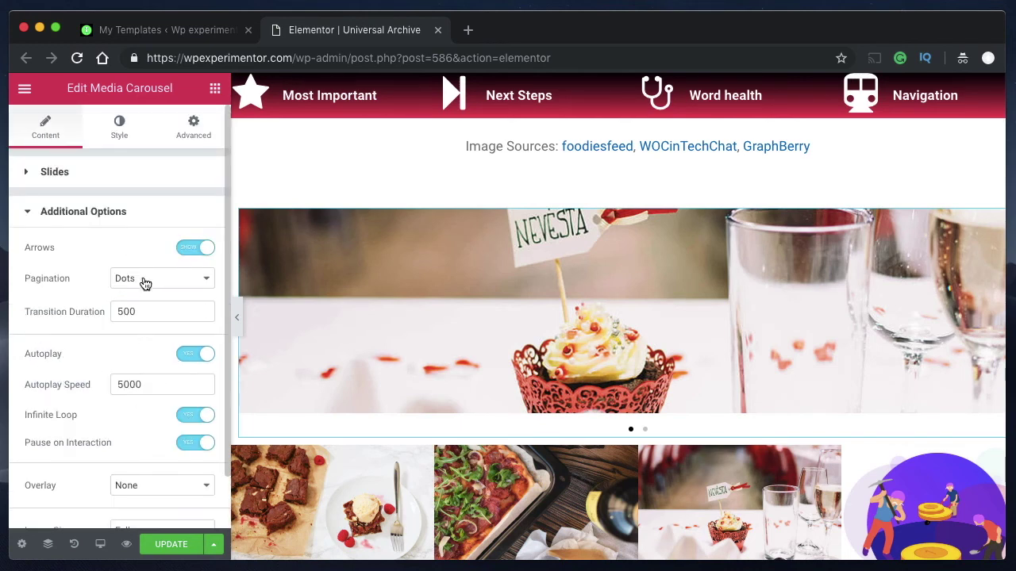
pyautogui.click(200, 252)
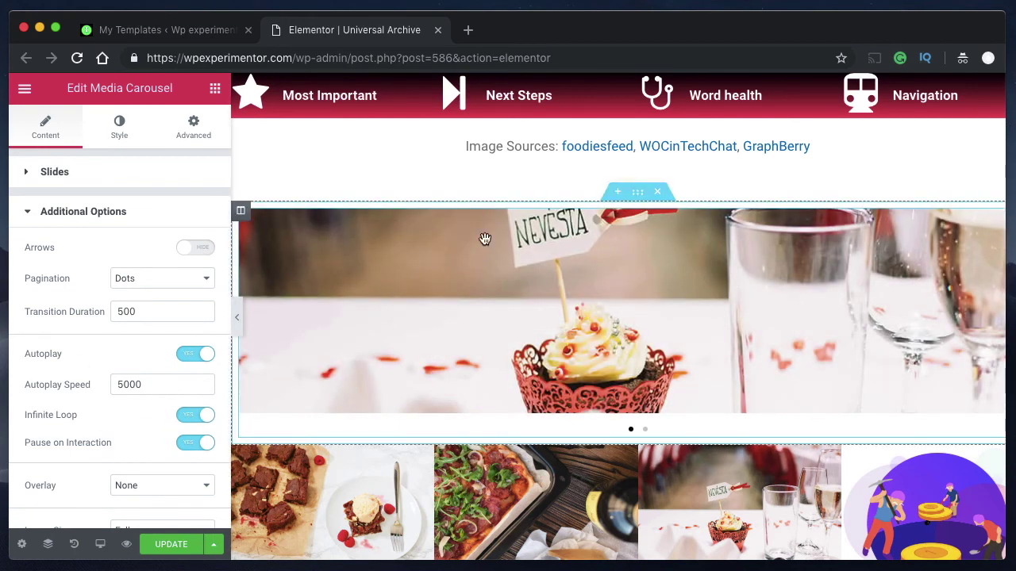
pyautogui.click(181, 282)
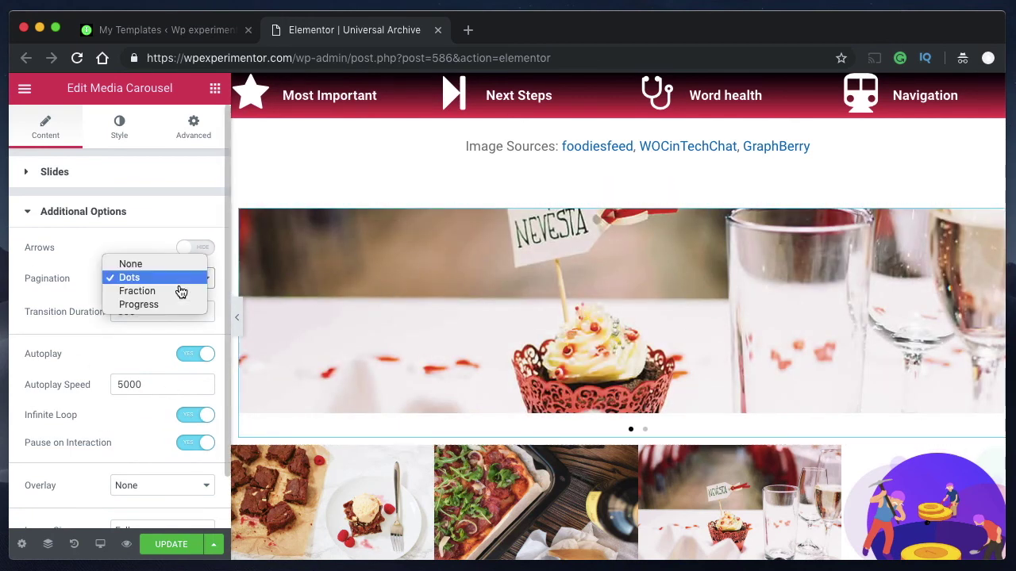
pyautogui.click(167, 266)
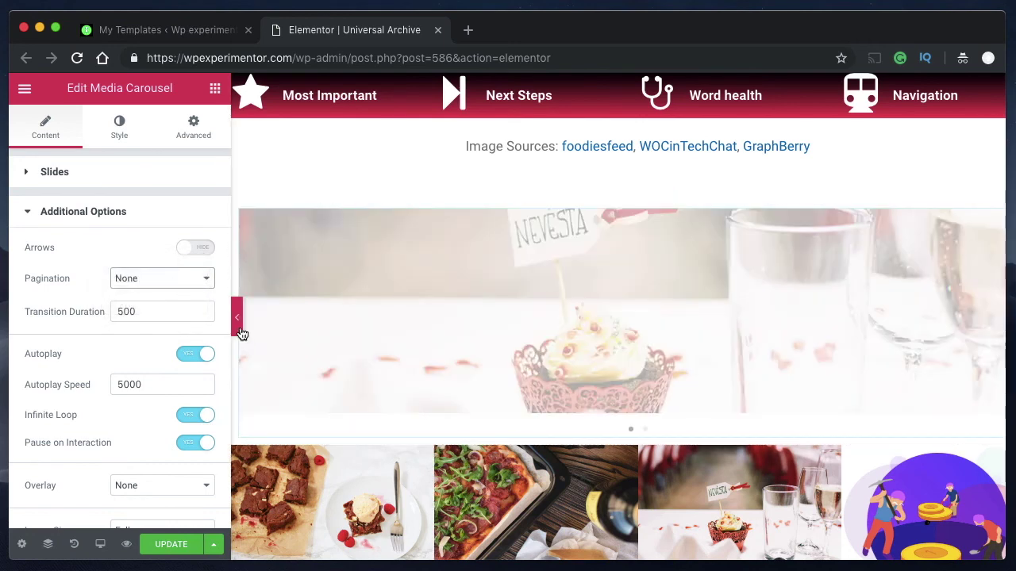
# Step: Preview the page at full width without the editing controls, examining the carousel, the sweets collection section and the animated headline
pyautogui.click(238, 326)
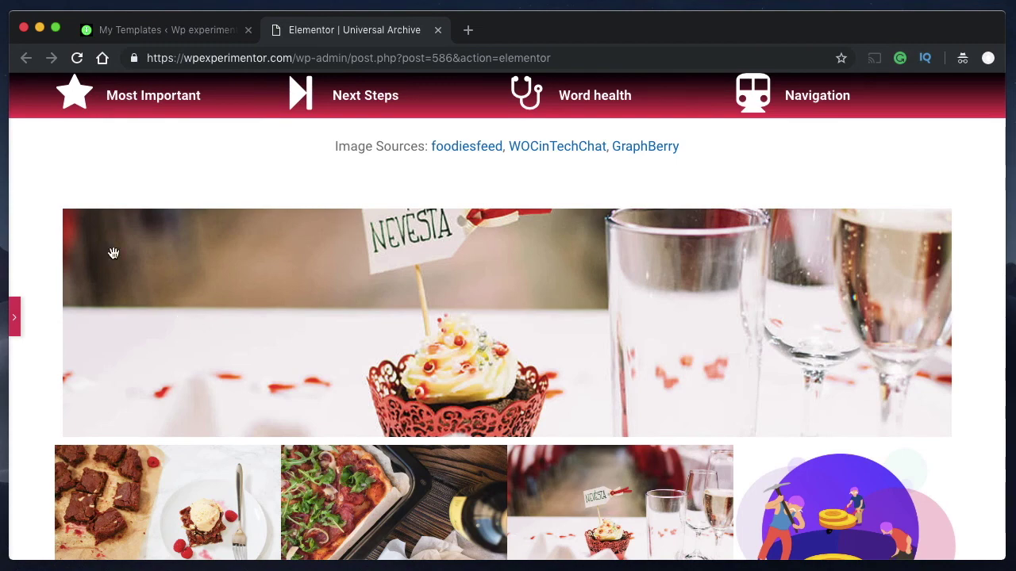
pyautogui.scroll(-15, 416, 327)
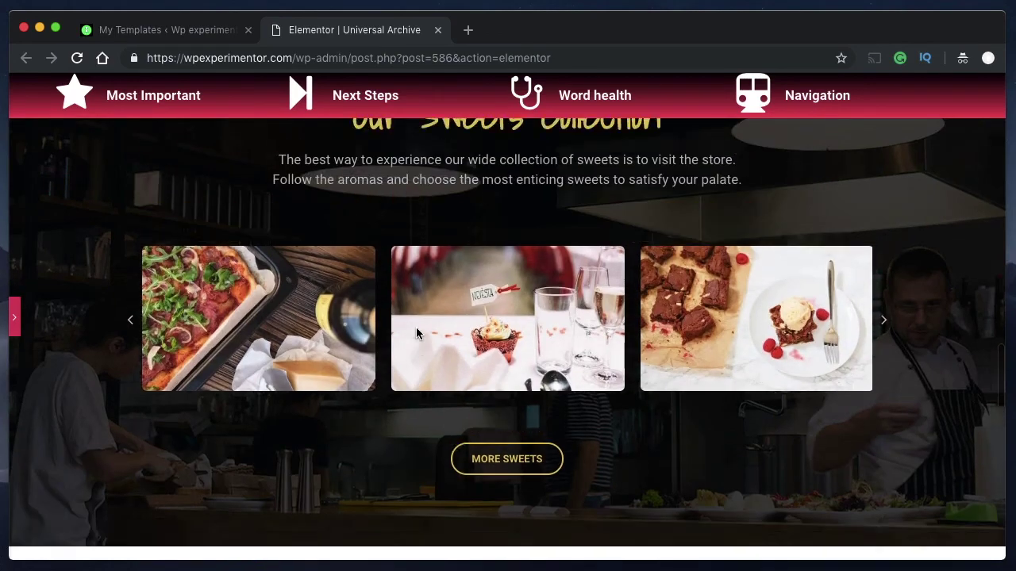
pyautogui.scroll(15, 415, 327)
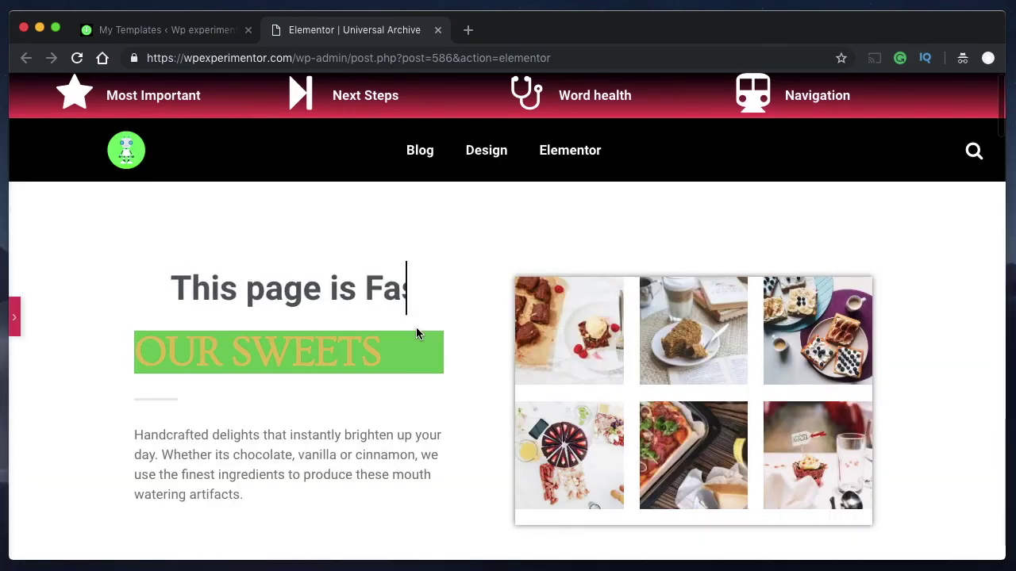